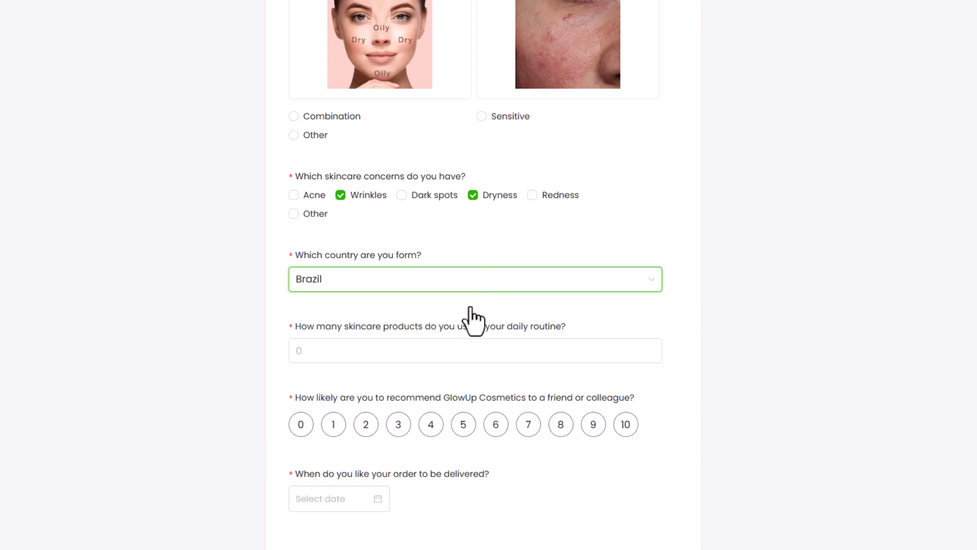
- Rate the recommendation question 8 and set the delivery date to 28 November 2024
click(560, 424)
click(375, 501)
scroll(387, 496, down, 3)
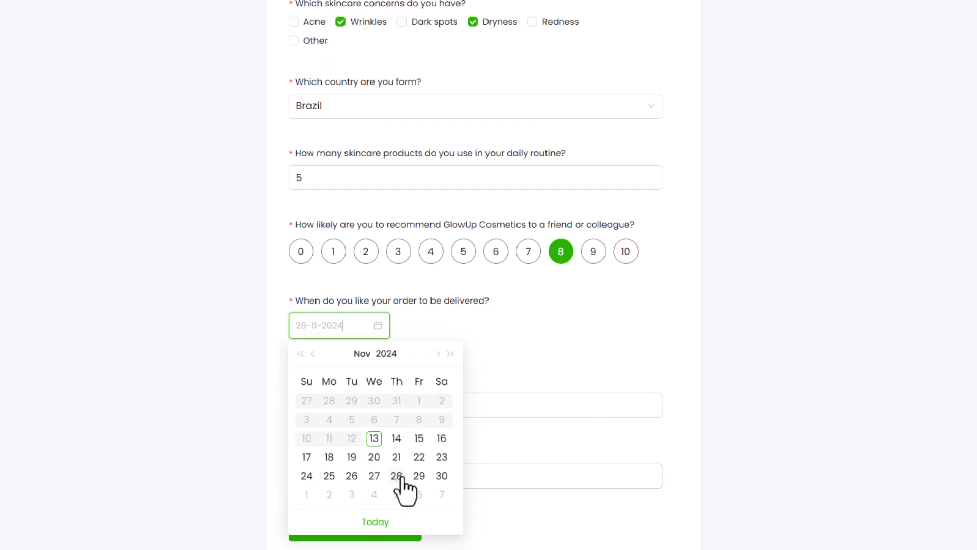
click(398, 477)
- Enter the respondent's e-mail address in the e-mail question
click(393, 406)
text(annie@example.com)
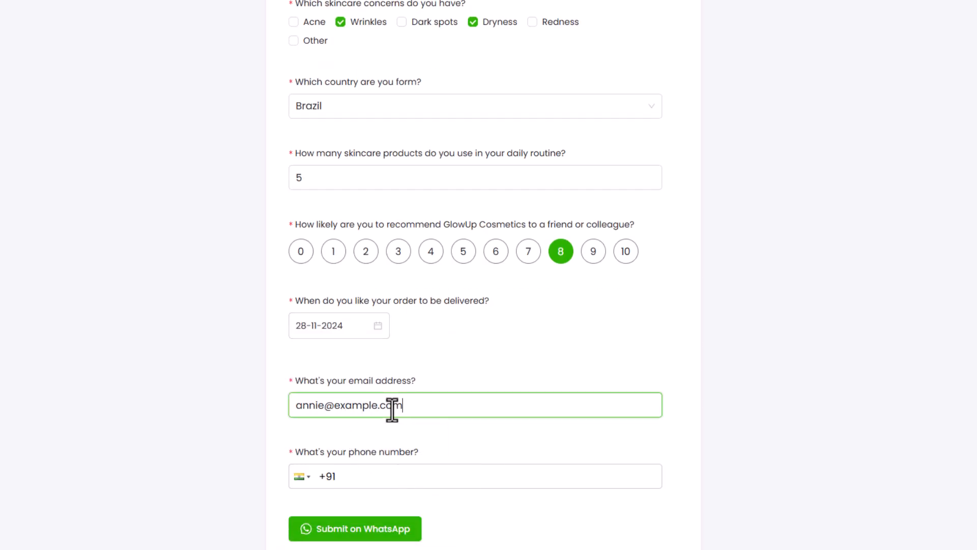
click(402, 474)
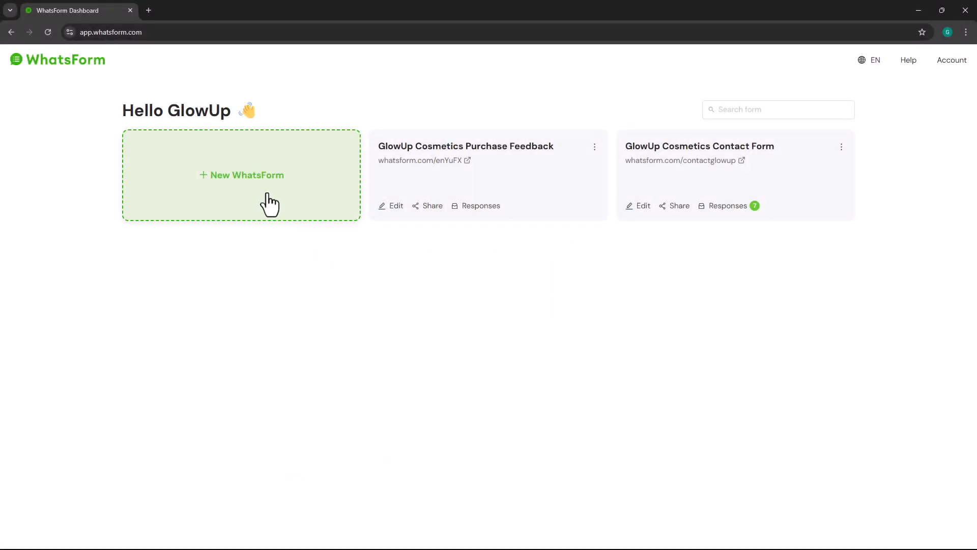
- Create a blank form titled 'GlowUp Customer Preferences Survey' with one Text Input question
click(270, 205)
click(367, 275)
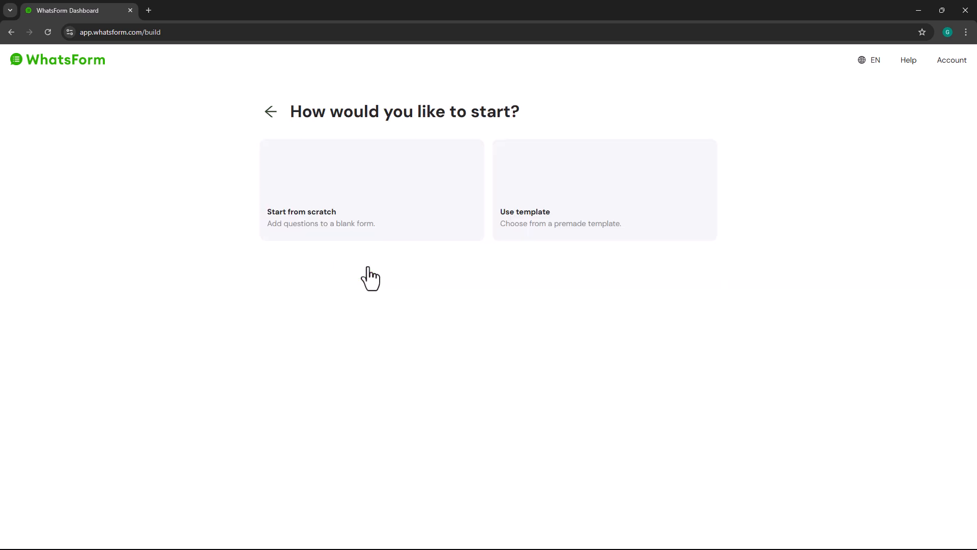
click(370, 235)
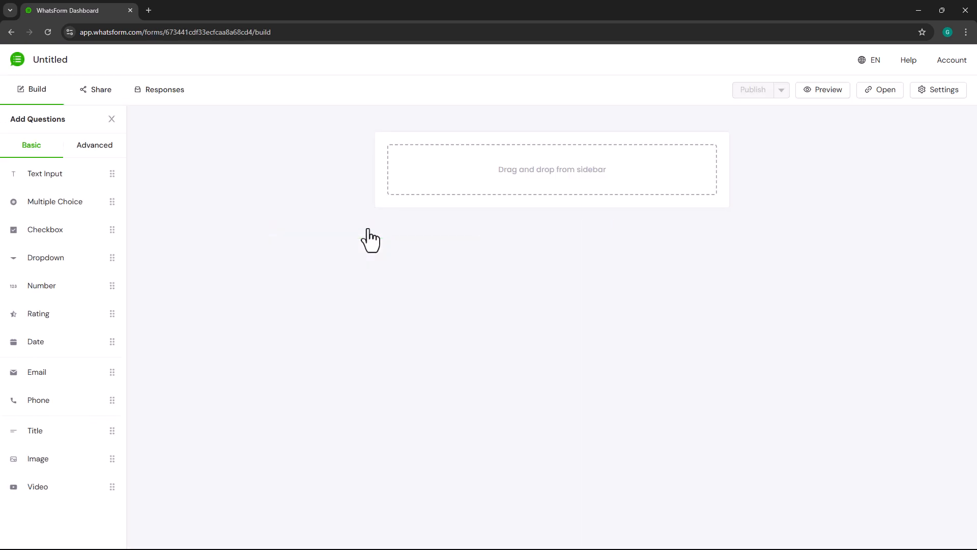
click(57, 60)
text(GlowUp Customer Preferences Survey)
key(Return)
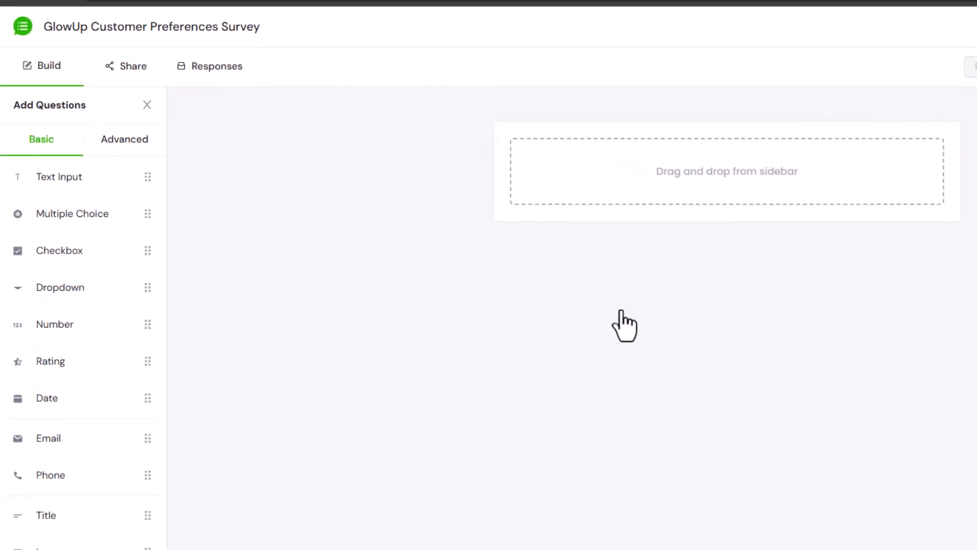
drag(109, 177, 529, 173)
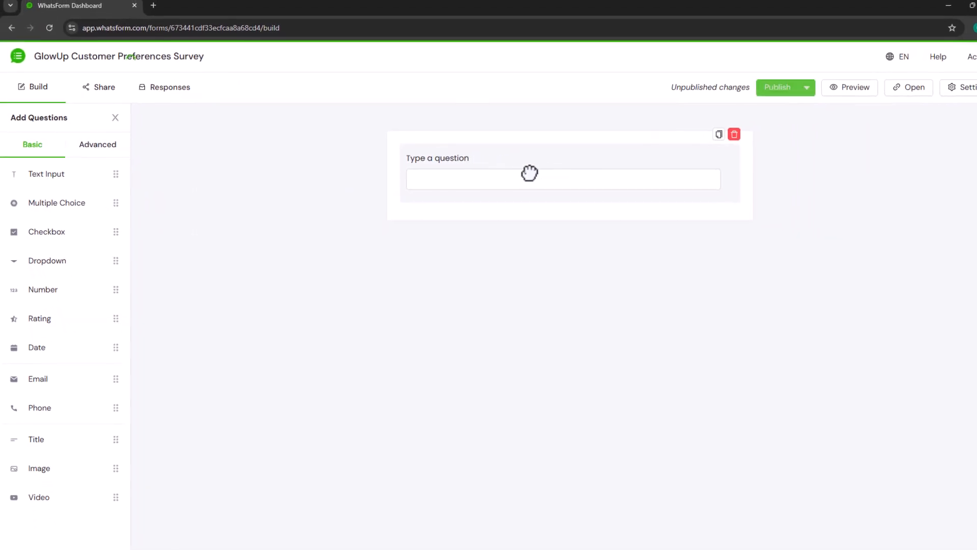
click(714, 154)
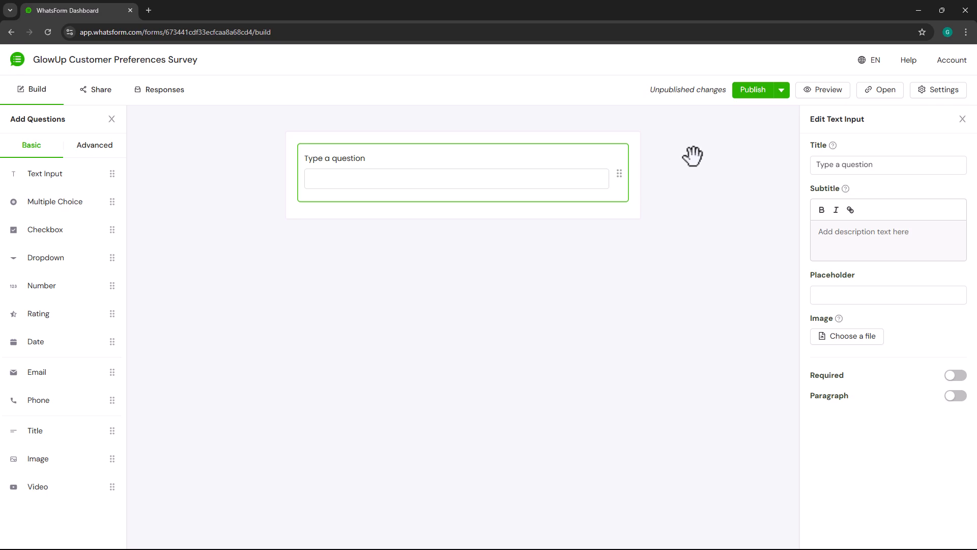
- Make the text question a required 'What's your name?' with a full-name hint and 'John Doe' placeholder
click(890, 160)
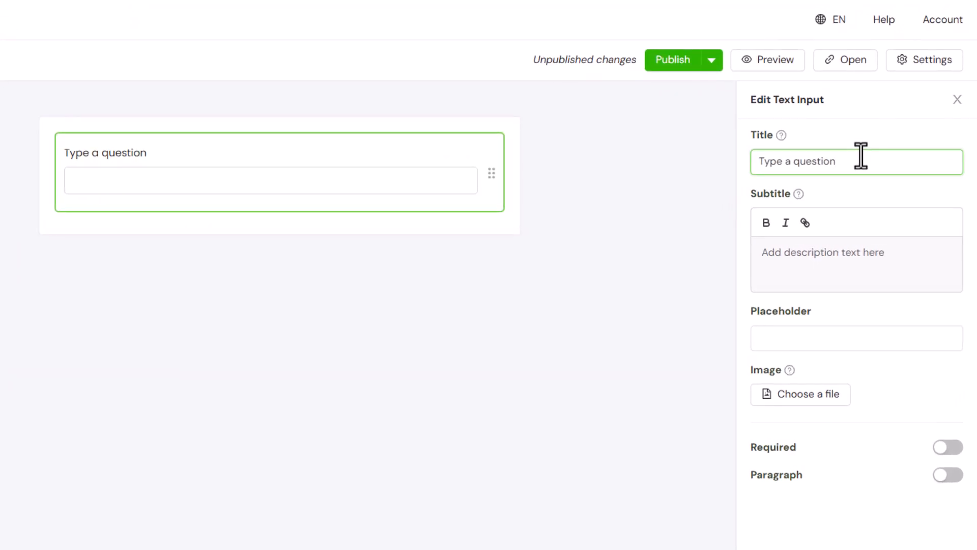
key(ctrl+a)
text(What's your name?)
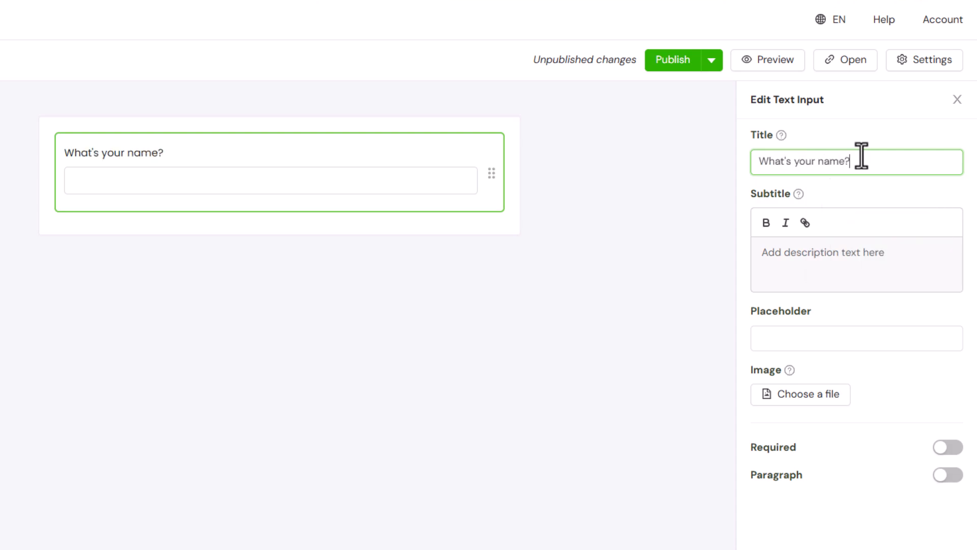
click(872, 253)
text(Please provide your full name)
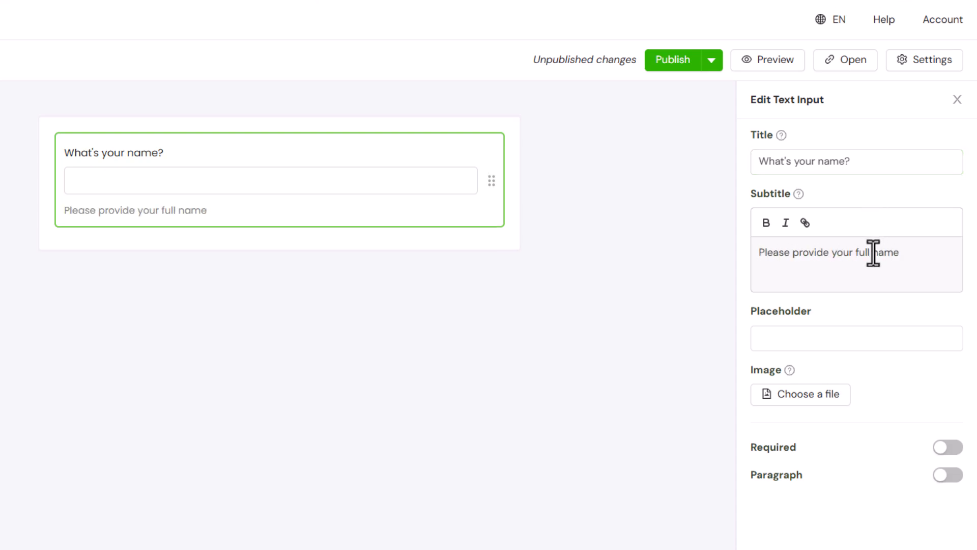
click(868, 332)
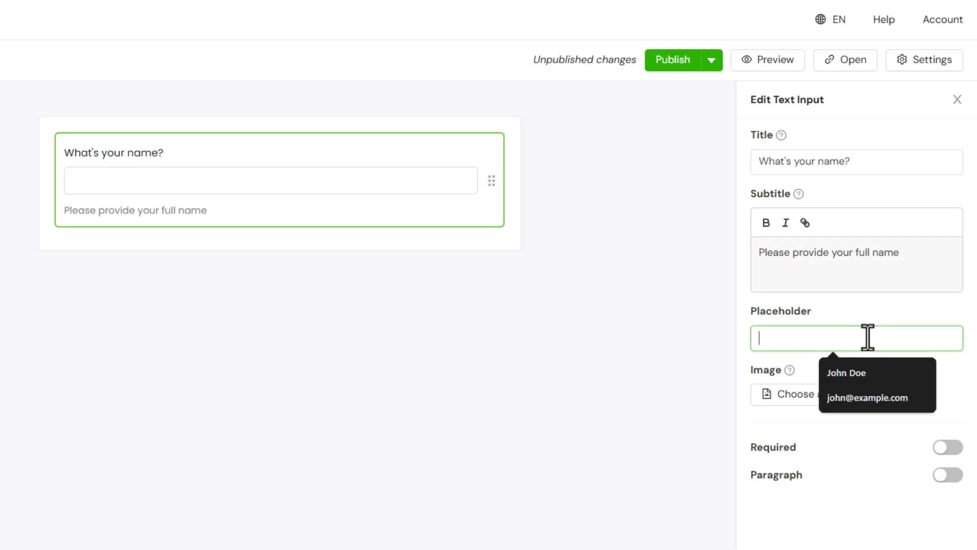
text(John Doe)
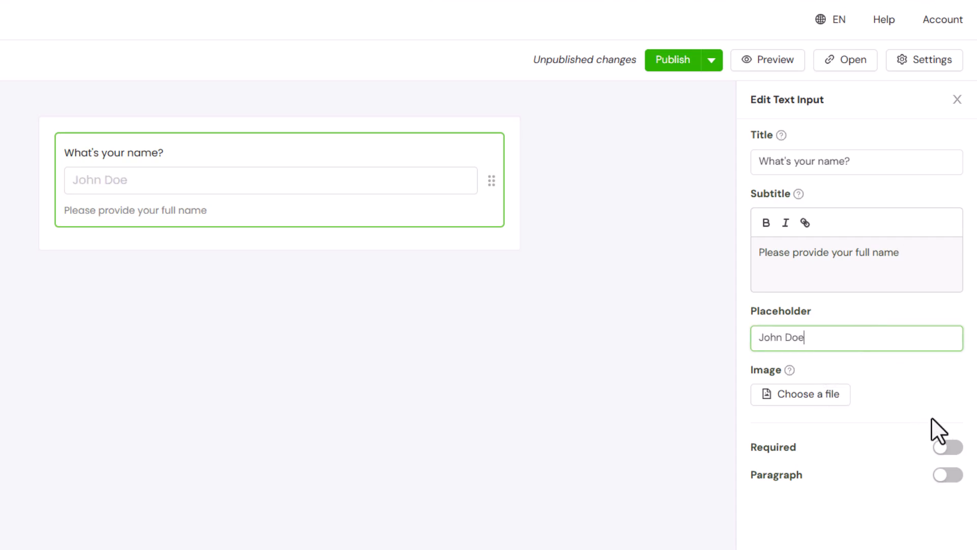
click(954, 447)
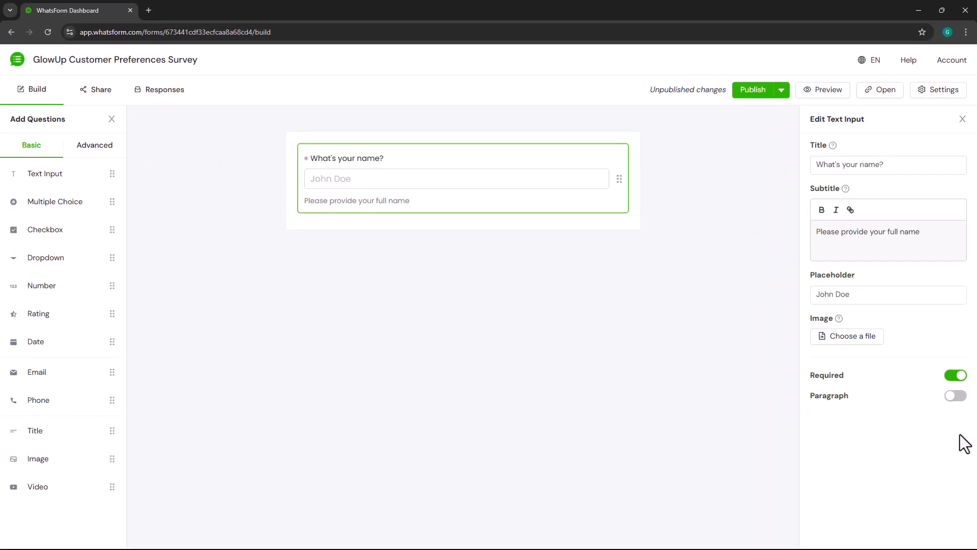
click(835, 97)
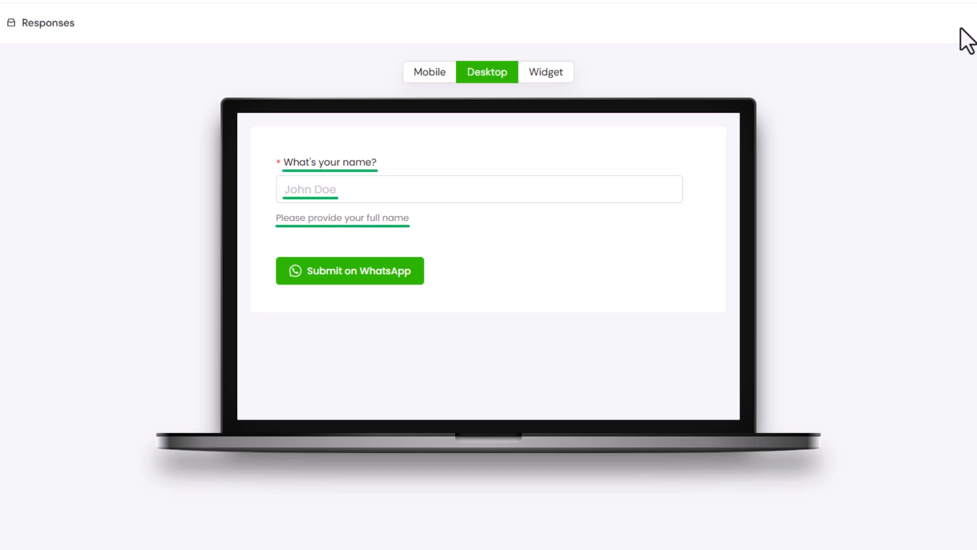
- Type 'A' into the name field in the desktop preview
click(613, 191)
text(A)
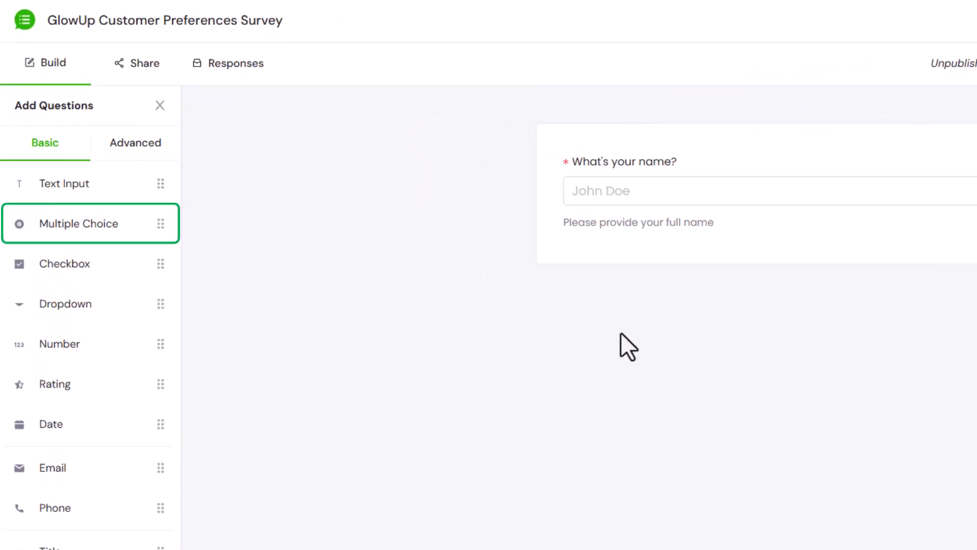
- Add a multiple-choice question titled 'What's your skin type?' below the name question
drag(137, 231, 636, 241)
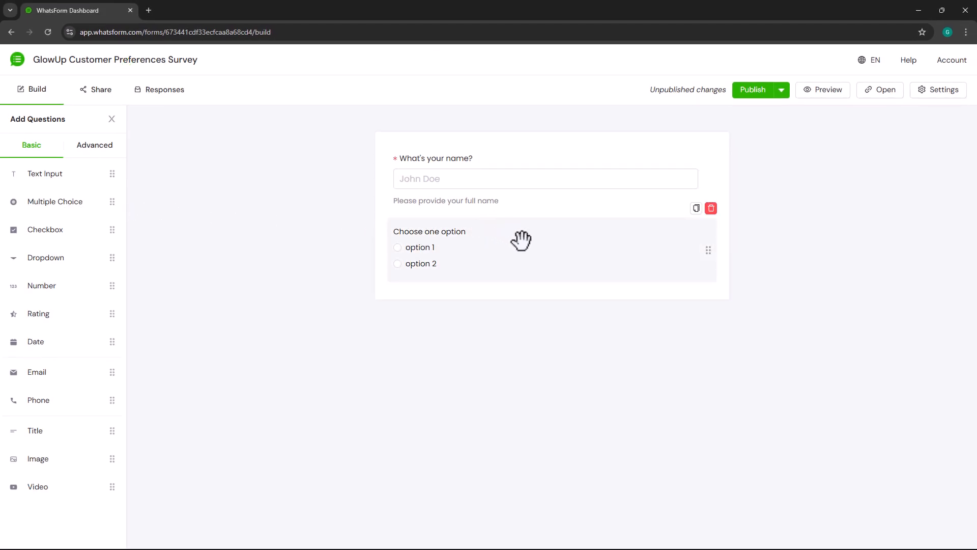
click(521, 240)
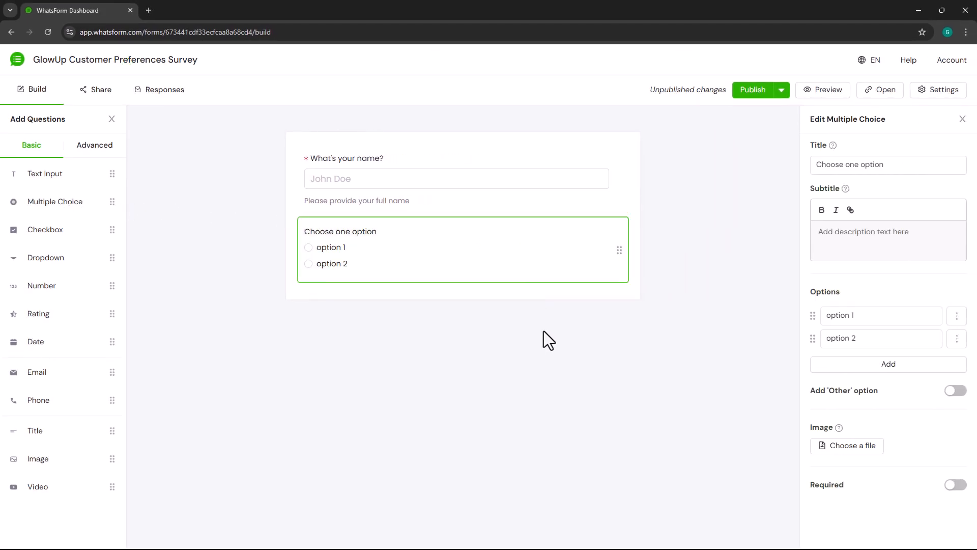
click(875, 167)
key(ctrl+a)
text(What's your skin type)
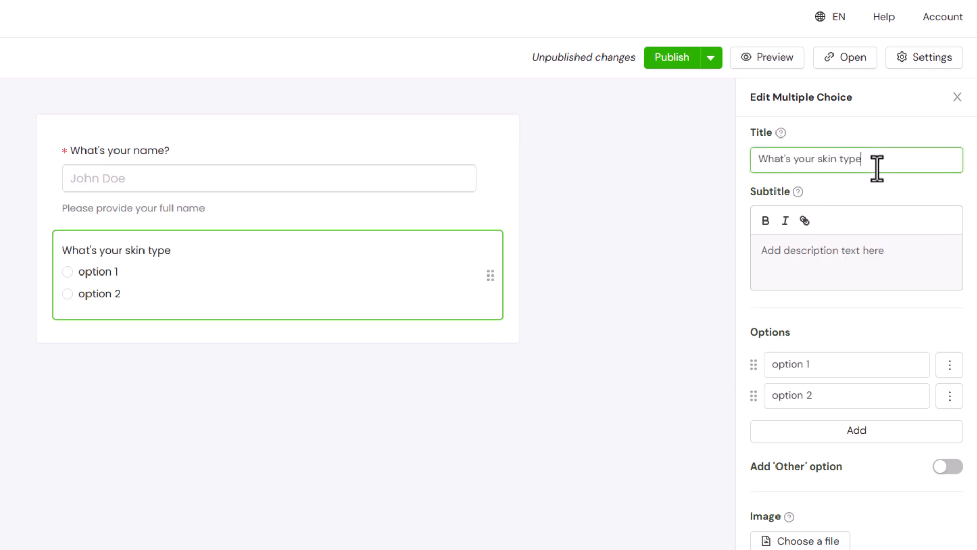
- Give the skin-type question the options Dry, Oily, Combination and Sensitive
click(853, 364)
key(ctrl+a)
text(Dry)
click(853, 395)
key(ctrl+a)
text(Oily)
click(844, 431)
key(ctrl+a)
text(Combination)
click(842, 458)
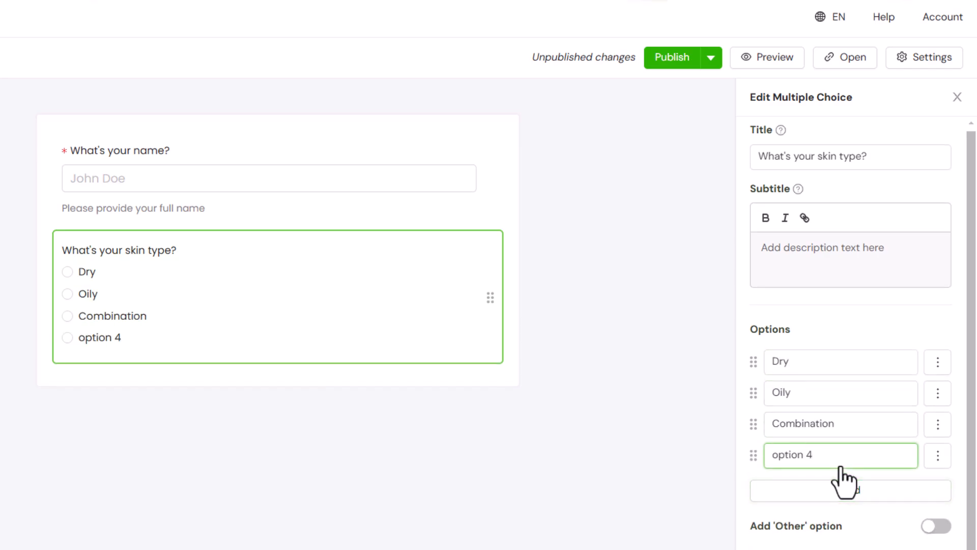
key(ctrl+a)
text(Sensitive)
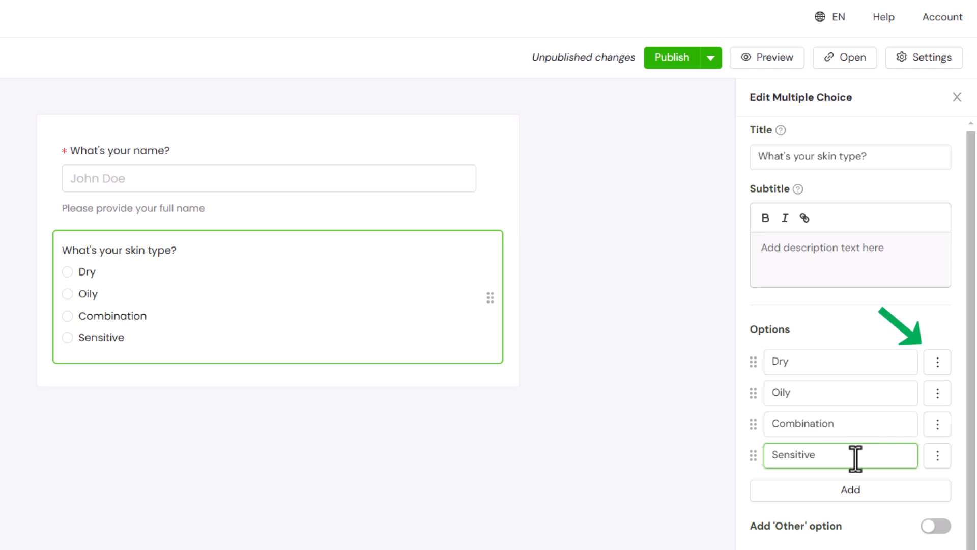
click(939, 362)
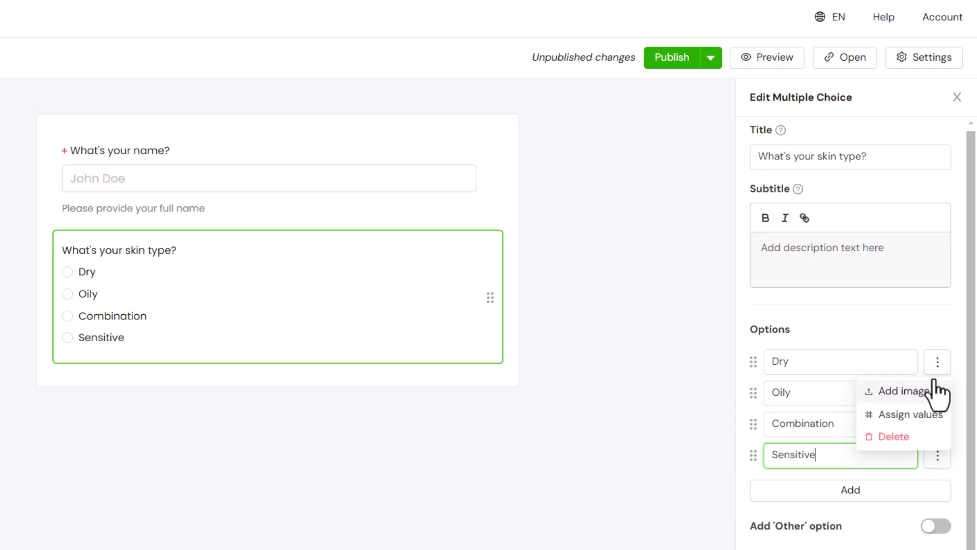
click(929, 392)
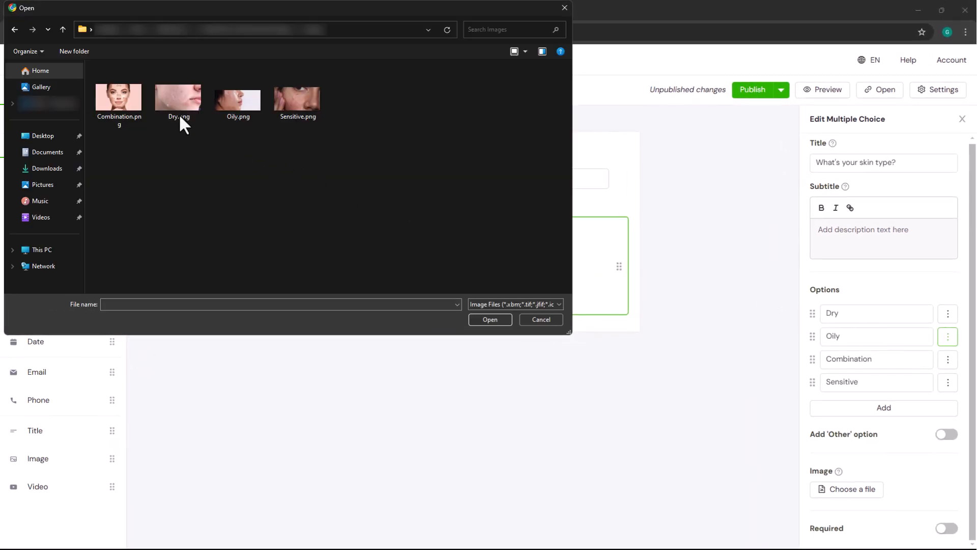
- Attach the Dry.png photo to the Dry option and enable an Other choice
double_click(179, 114)
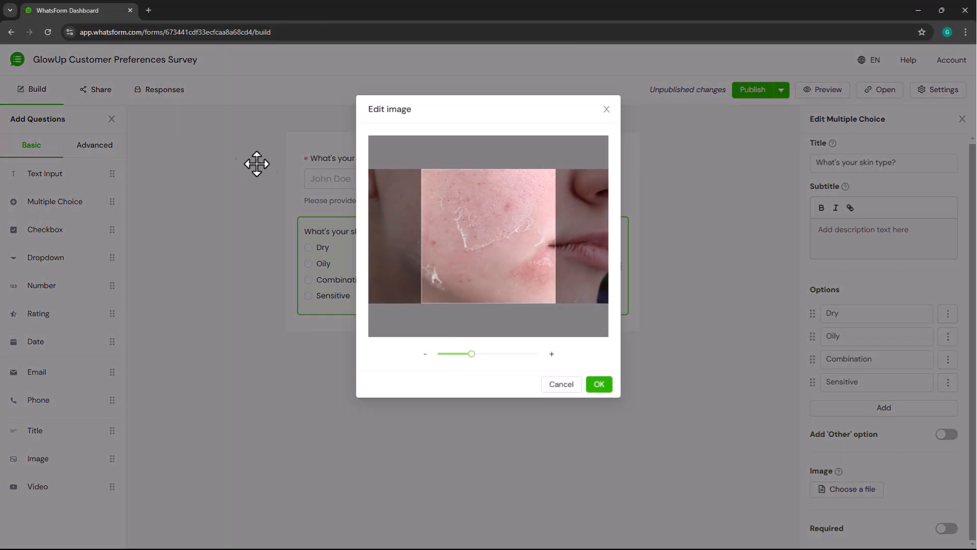
click(608, 388)
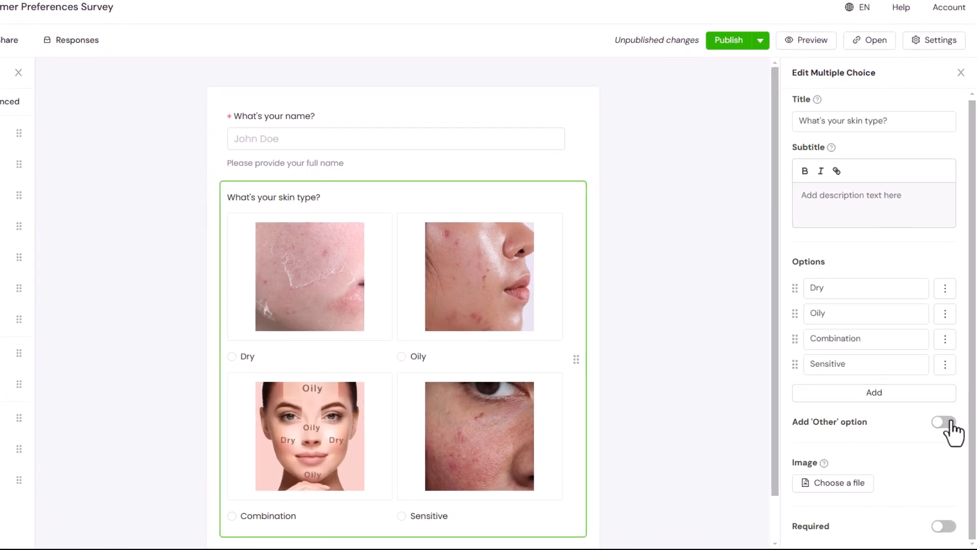
click(944, 423)
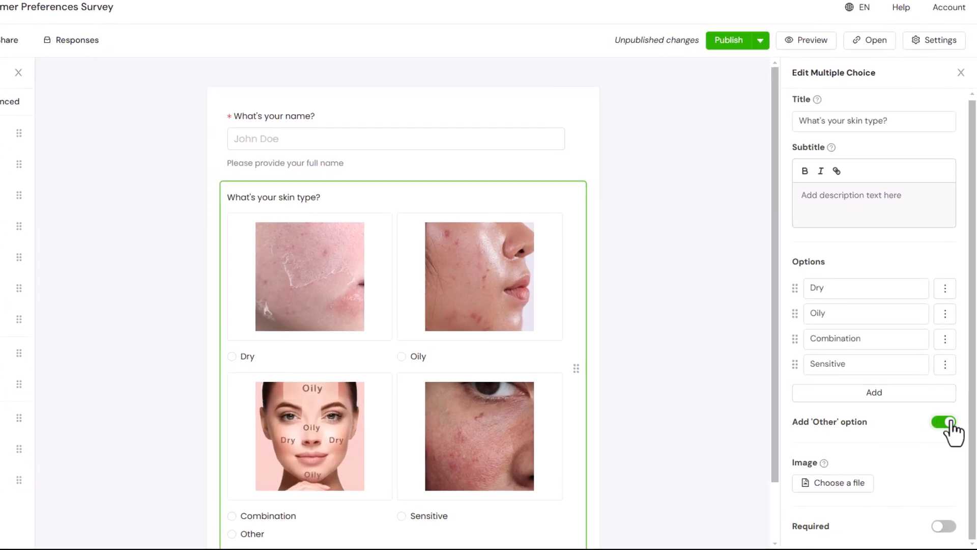
scroll(710, 413, down, 2)
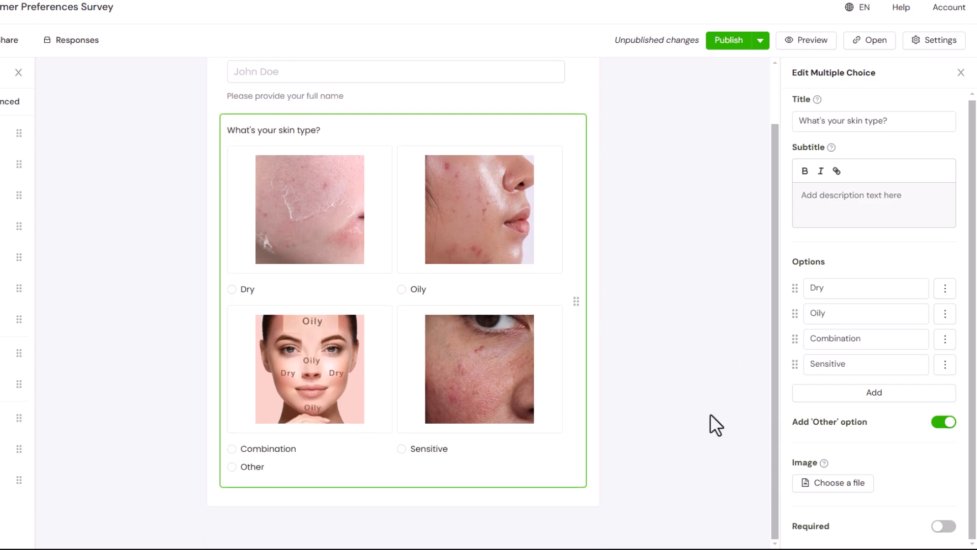
- In the desktop preview, scroll to the skin-type question and choose Sensitive
click(807, 40)
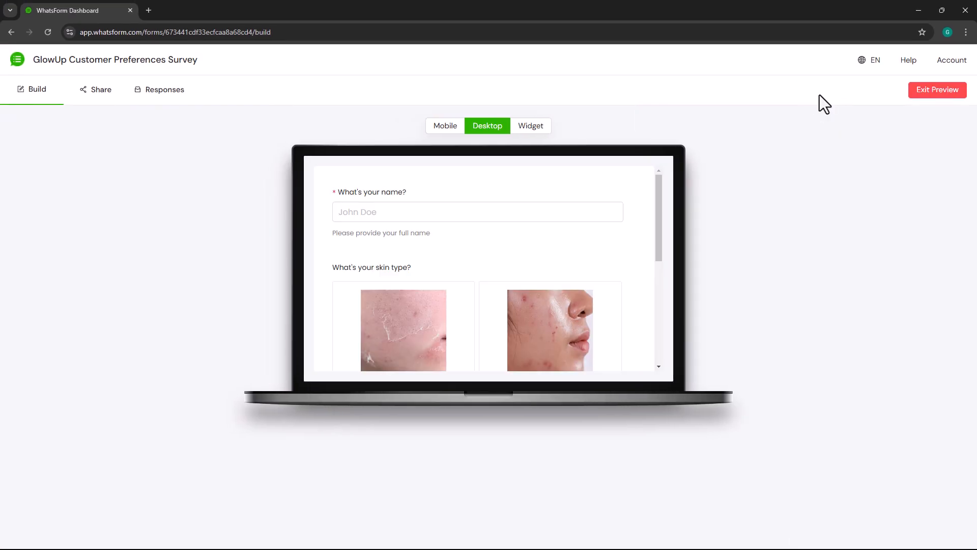
drag(659, 202, 654, 291)
click(535, 282)
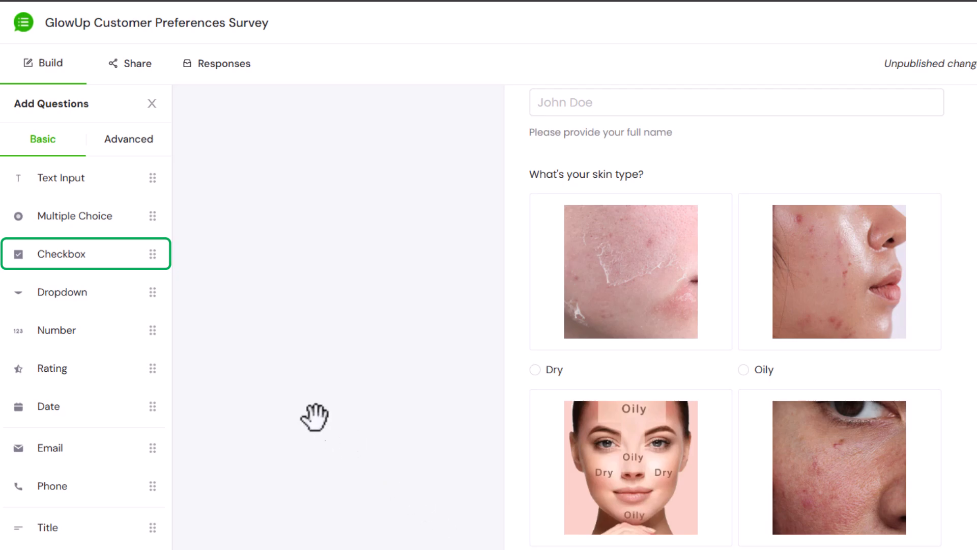
- Add a checkbox question titled 'Which skincare concerns do you have?' at the form's end
drag(97, 251, 624, 549)
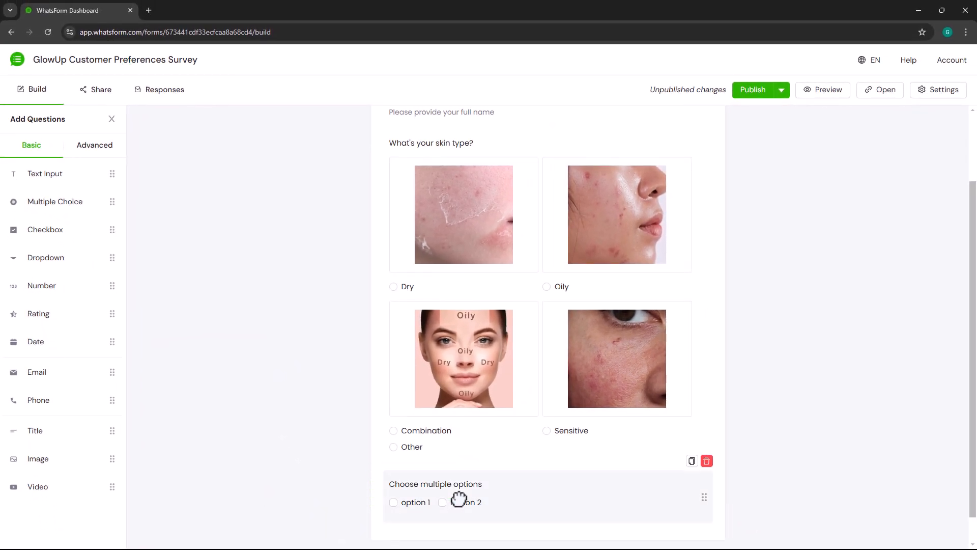
click(580, 499)
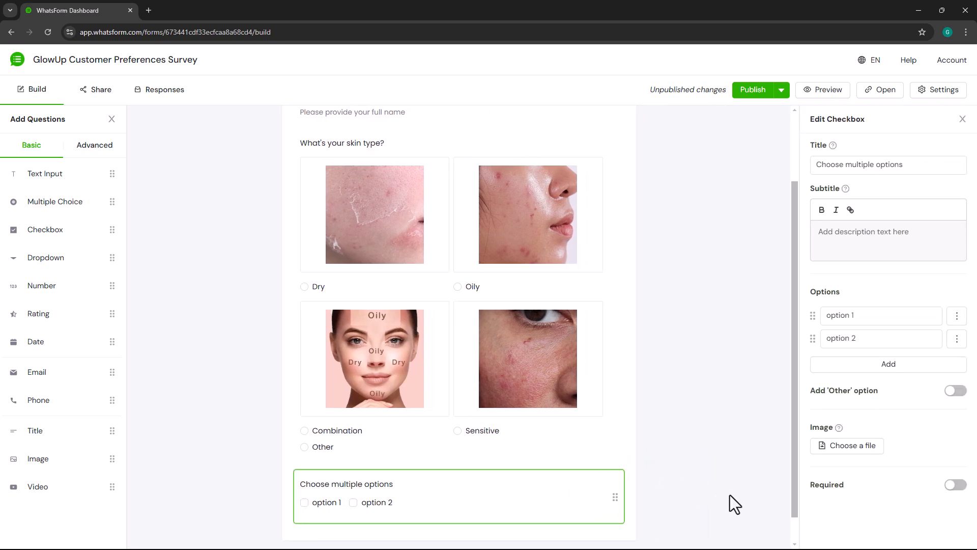
click(925, 168)
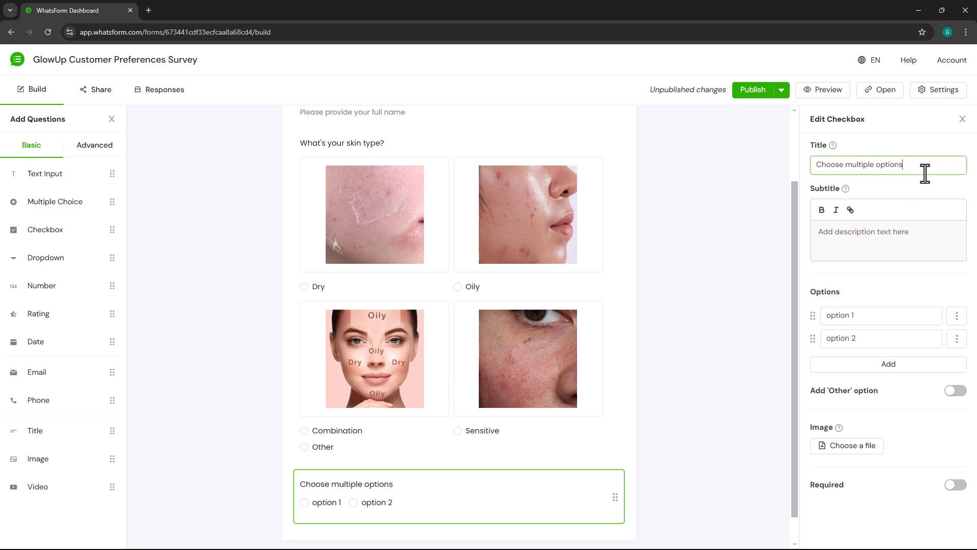
key(ctrl+a)
text(Which skincare concerns do you ha)
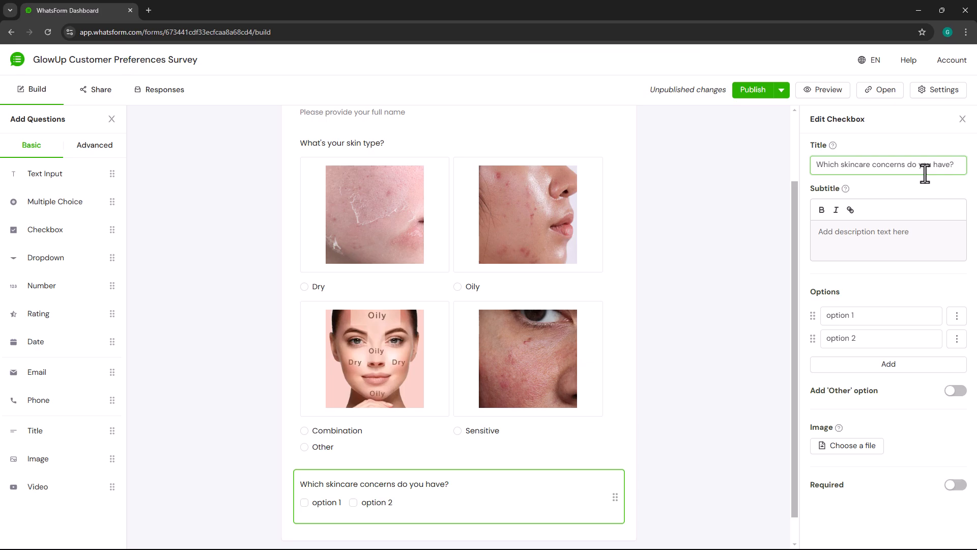
- Name the first three concern options Acne, Wrinkles and Dark spots
click(891, 314)
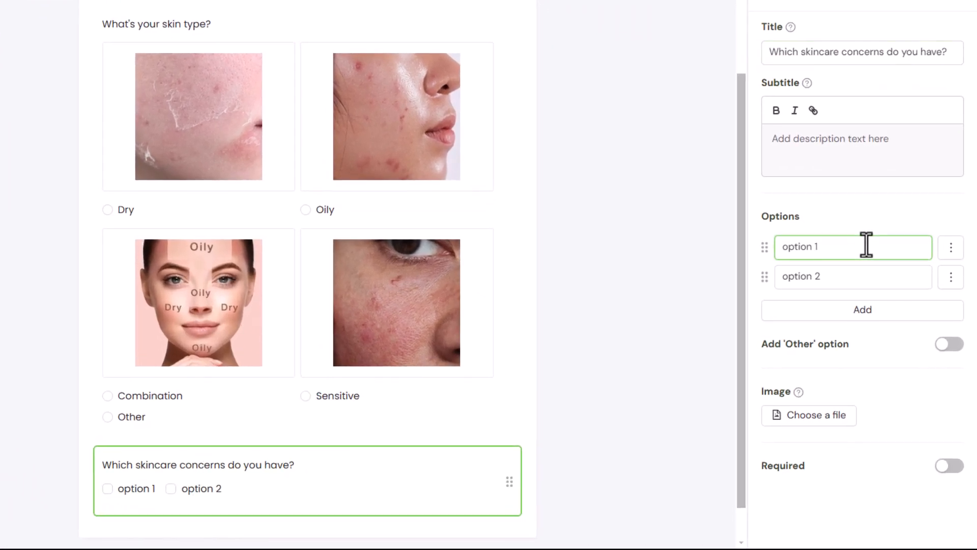
text(Acne)
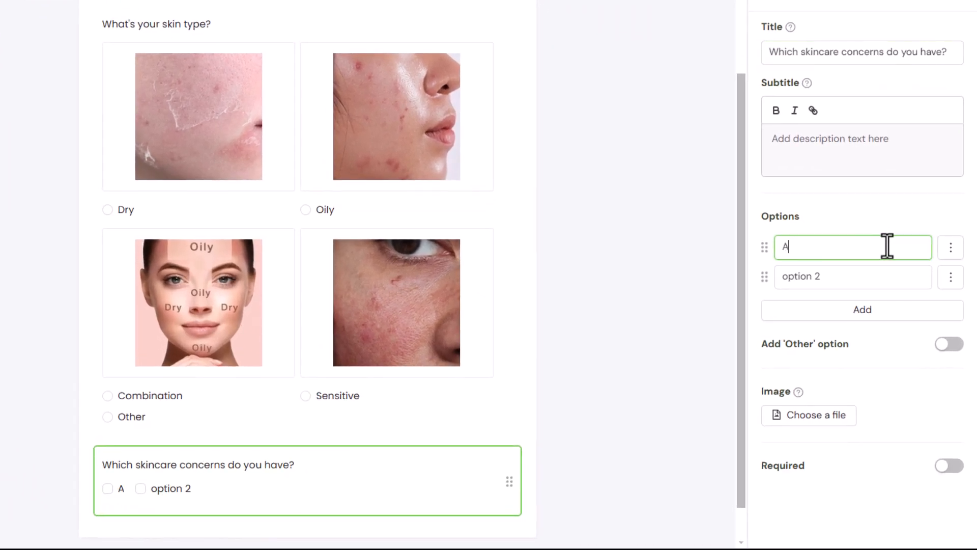
click(869, 277)
text(Wrinkles)
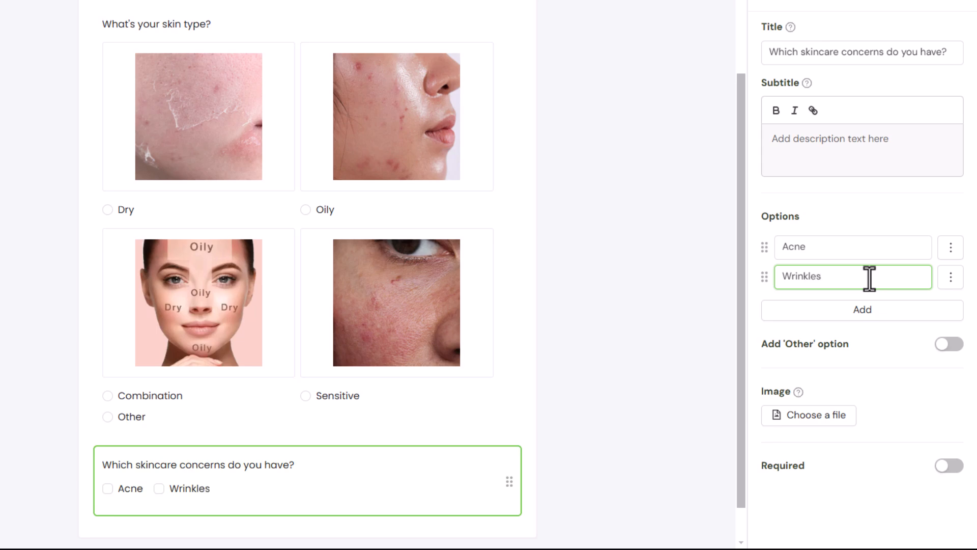
click(871, 309)
click(872, 307)
text(Dark spots)
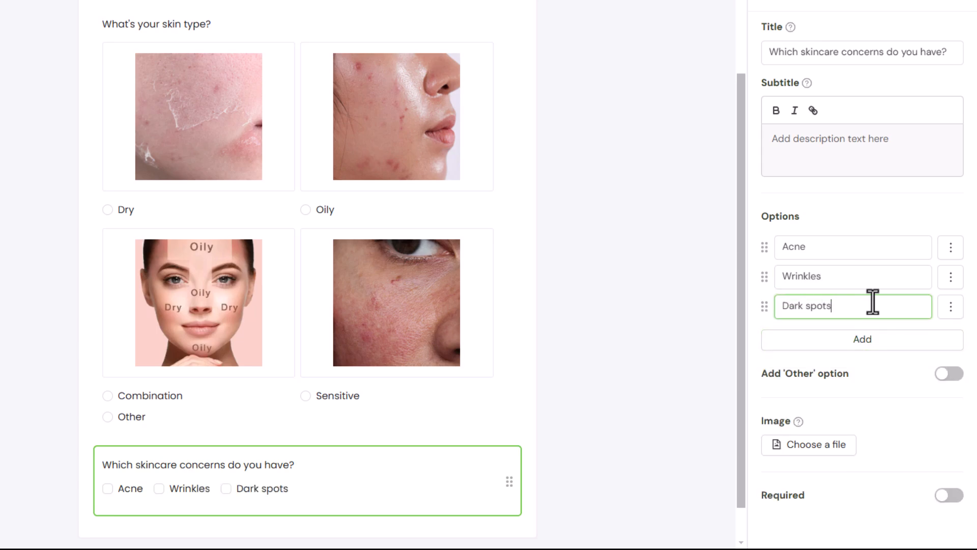
- Add Dryness and Redness options, enable Other, and make the question required
click(872, 339)
click(872, 336)
text(Dryness)
click(870, 366)
text(Redness)
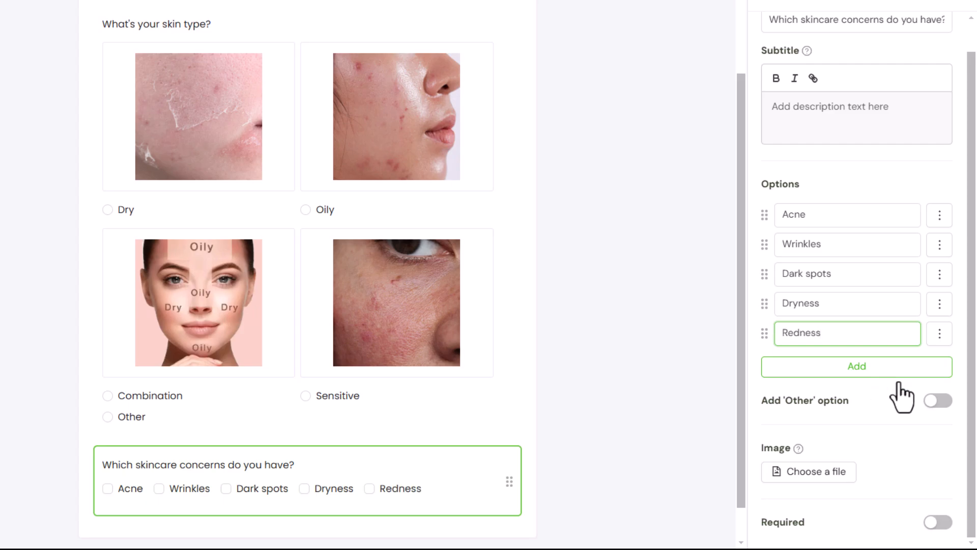
click(938, 400)
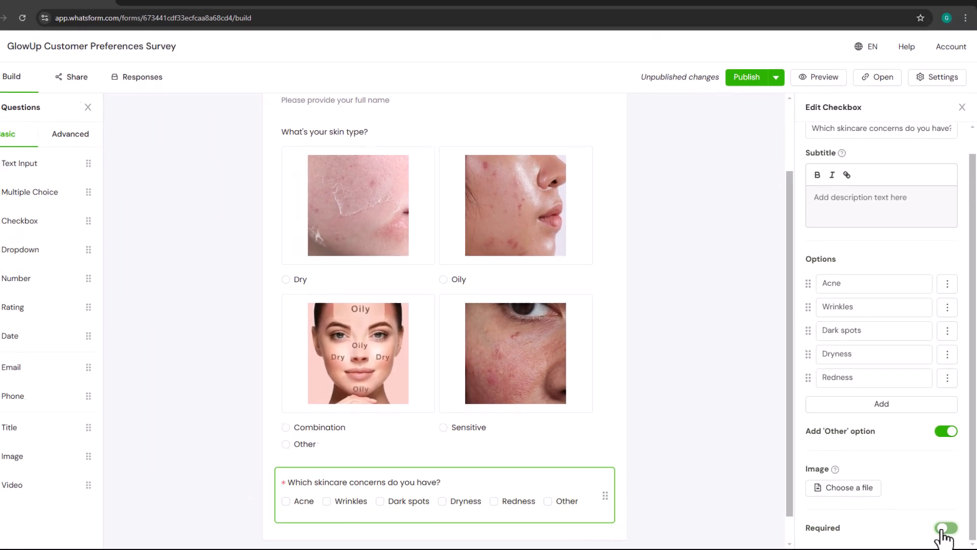
click(939, 523)
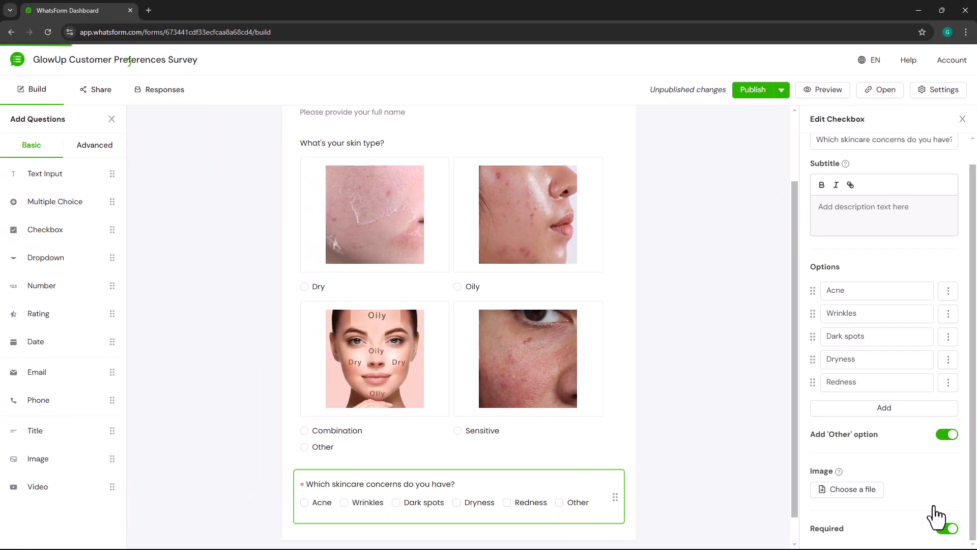
- In the preview, tick Acne, Wrinkles, Dryness and Other, then click into Other's text box
click(824, 91)
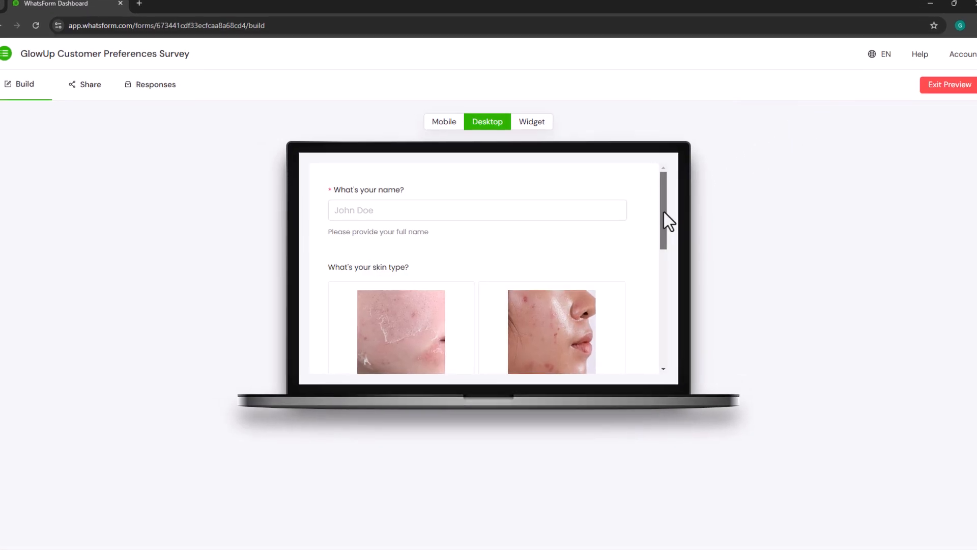
drag(664, 213, 662, 336)
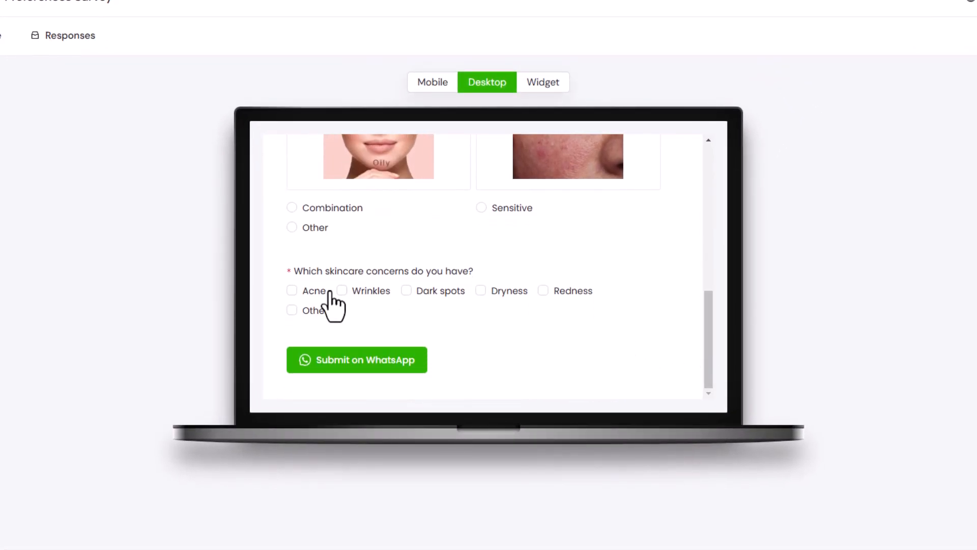
click(293, 290)
click(342, 291)
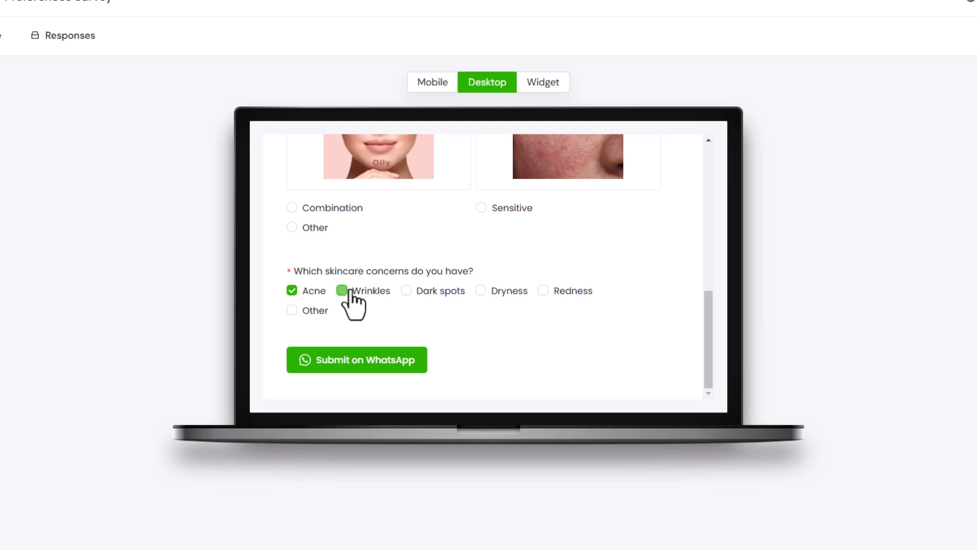
click(501, 292)
click(313, 311)
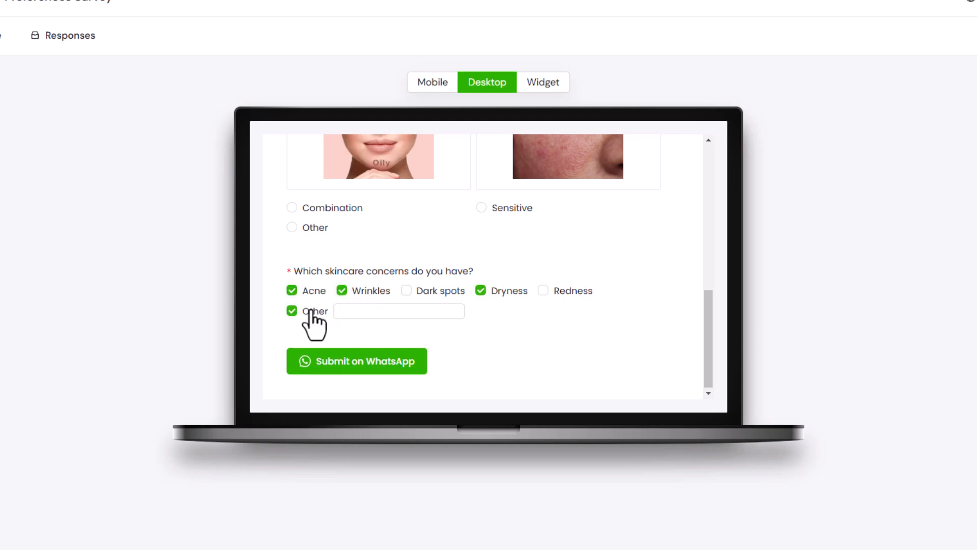
click(358, 311)
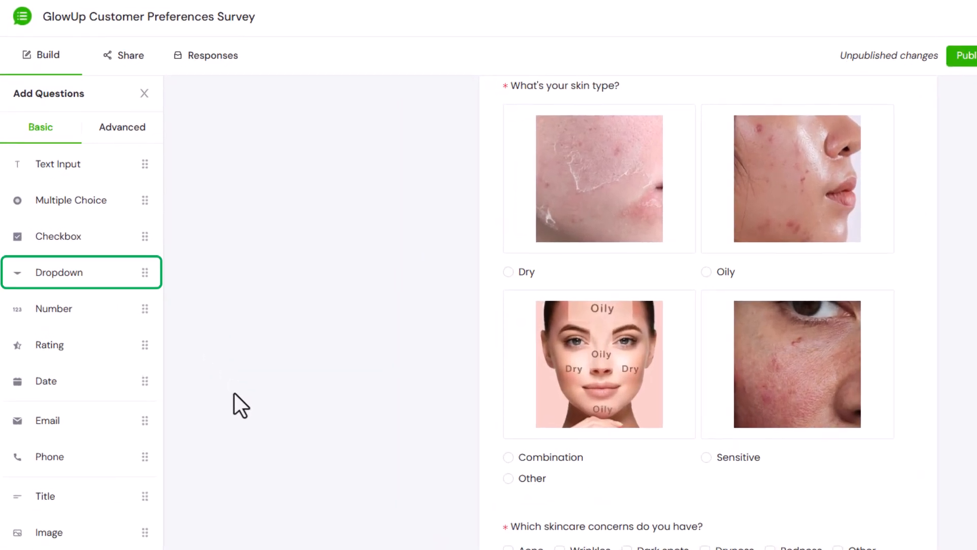
- Add a dropdown question titled 'Which country are you form?' below the concerns question
drag(87, 275, 595, 549)
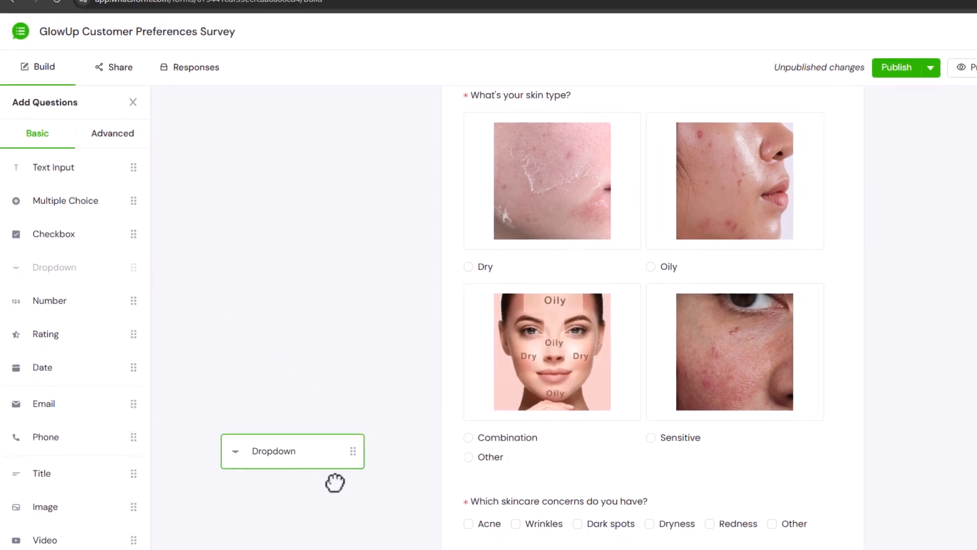
drag(463, 496, 463, 494)
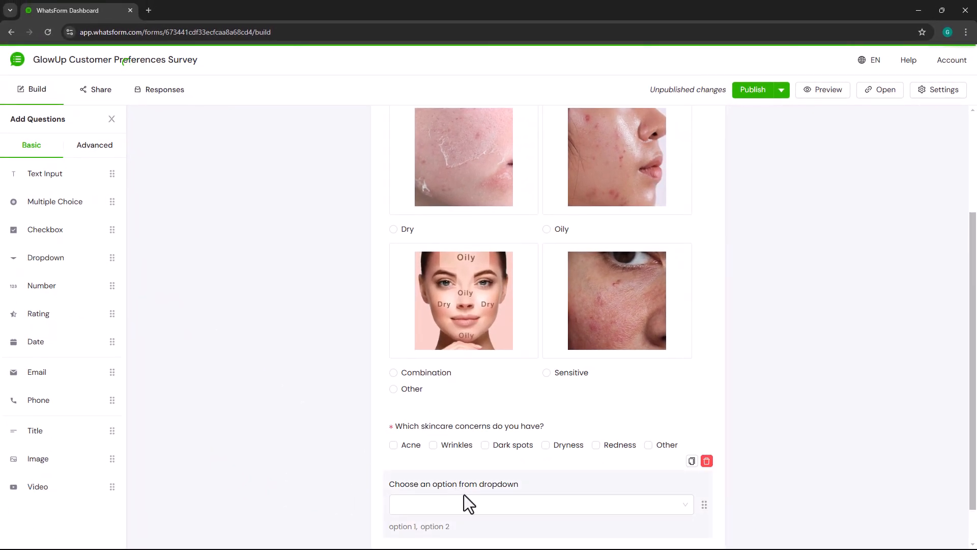
scroll(602, 480, down, 1)
click(602, 480)
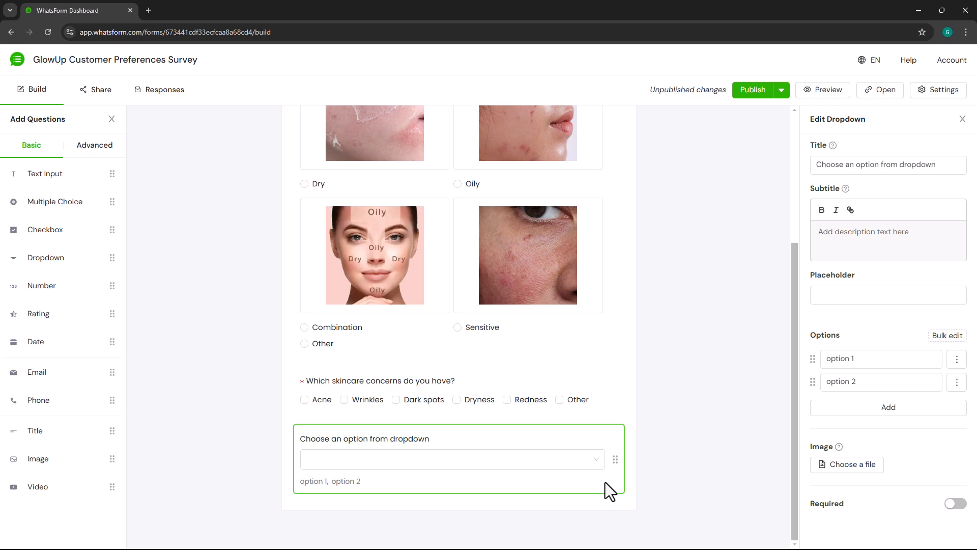
click(946, 166)
key(ctrl+a)
text(Which country are)
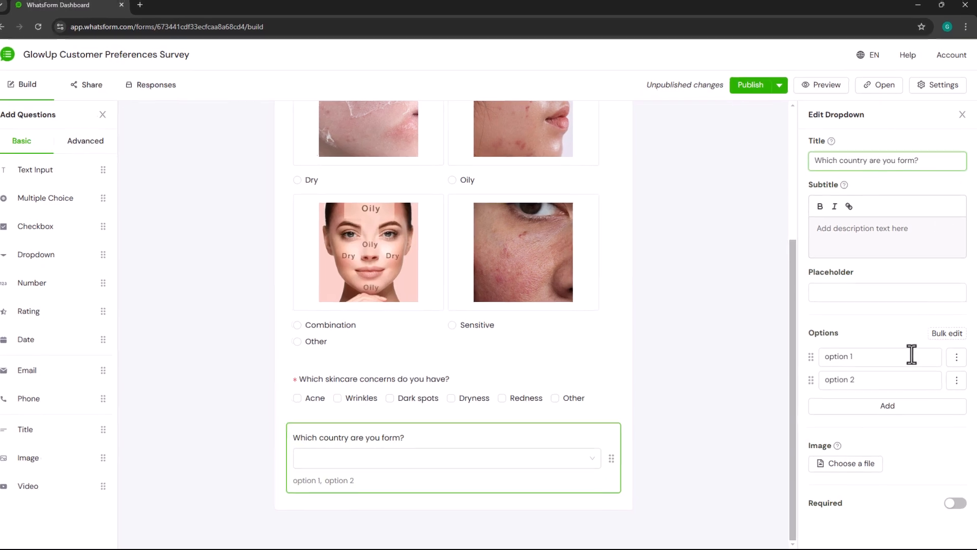
- Bulk-paste ten countries, Brazil to United States, as options and make it required
click(912, 357)
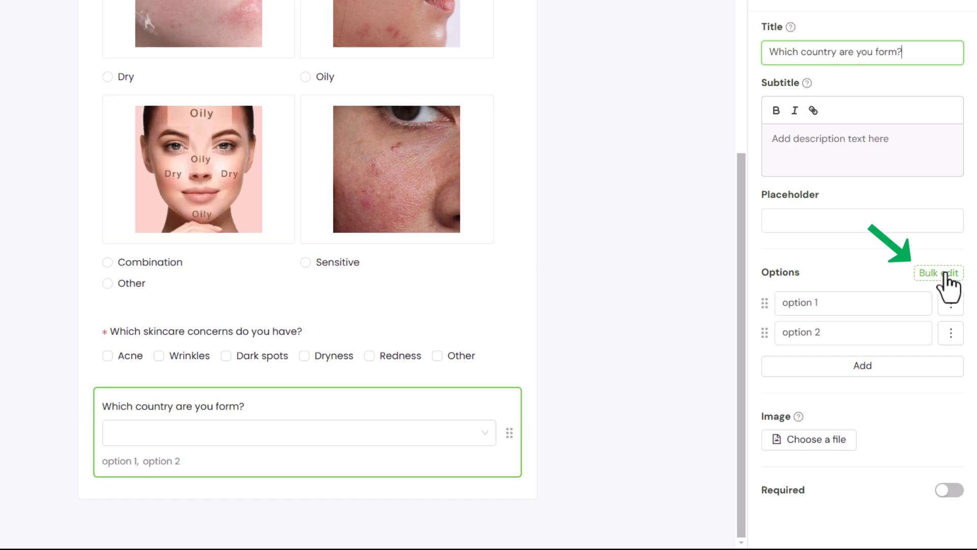
click(945, 275)
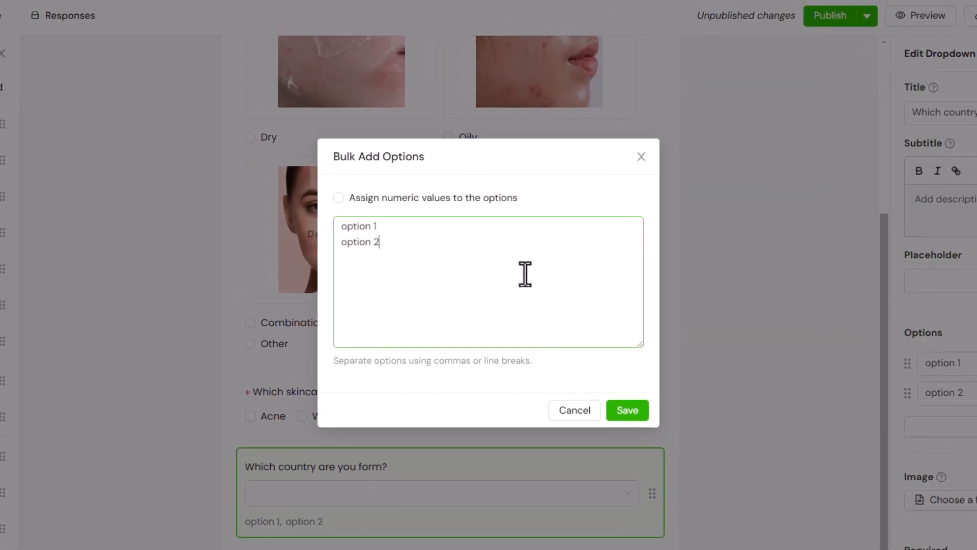
key(ctrl+a)
text(Brazil China France Germany India Indonesia Japan Russia United Kingdom United States)
scroll(419, 253, up, 2)
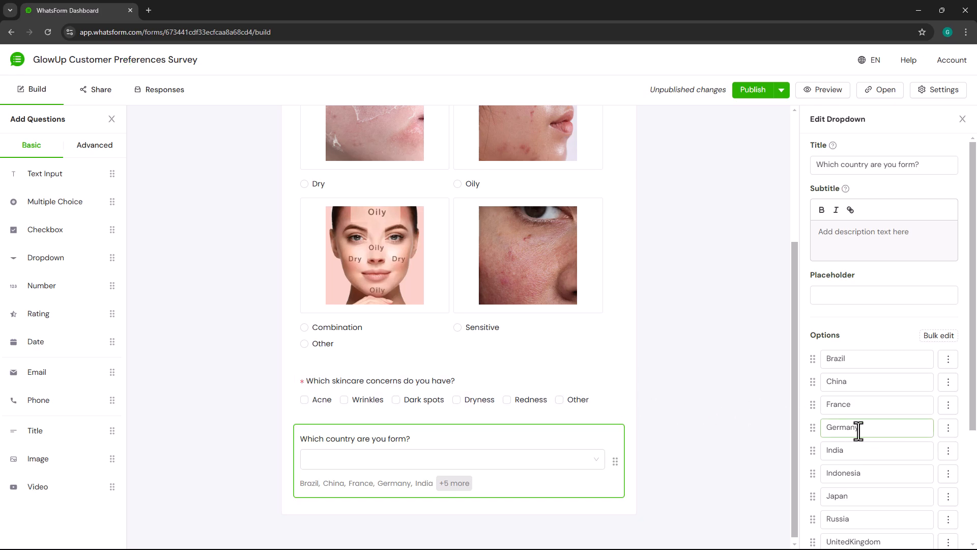
scroll(844, 425, down, 3)
click(945, 527)
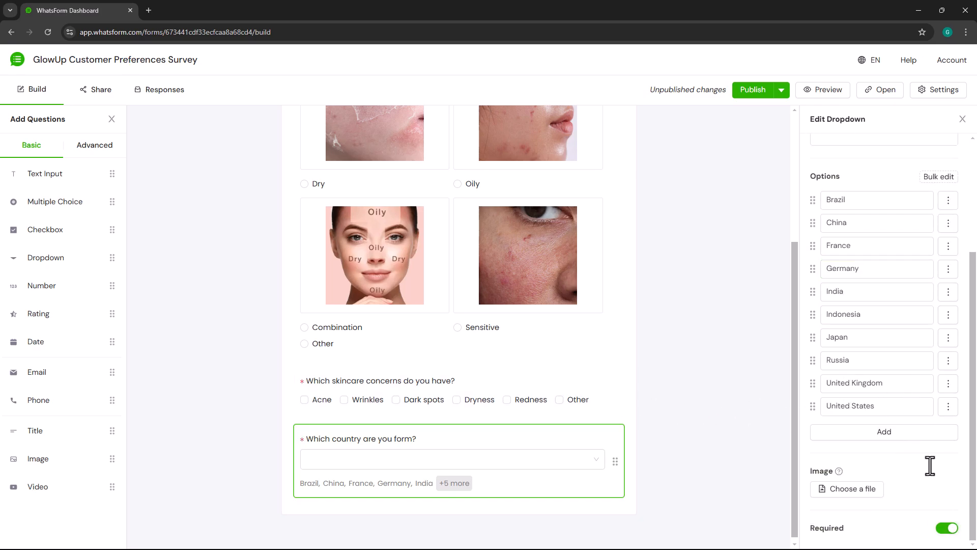
- Preview the survey and choose Germany in the country dropdown
click(810, 92)
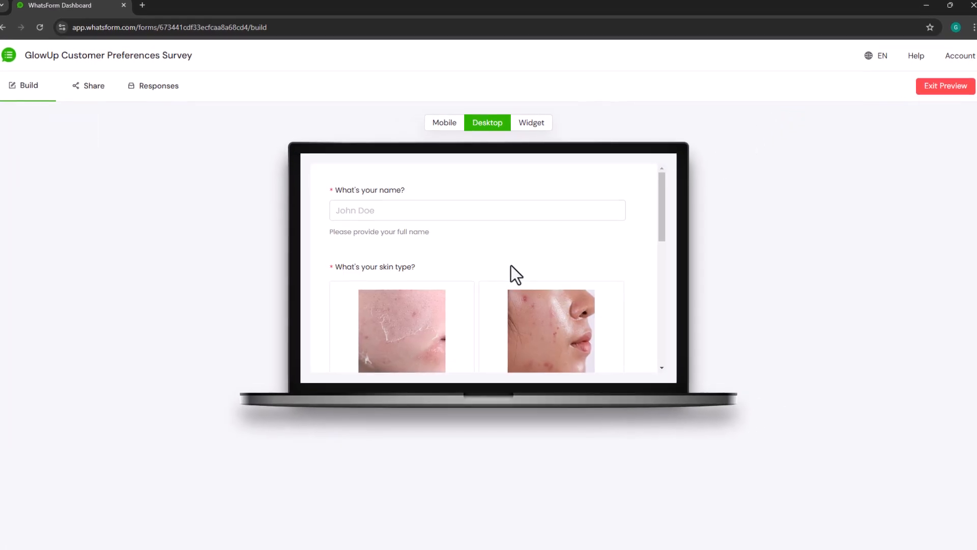
scroll(511, 265, down, 10)
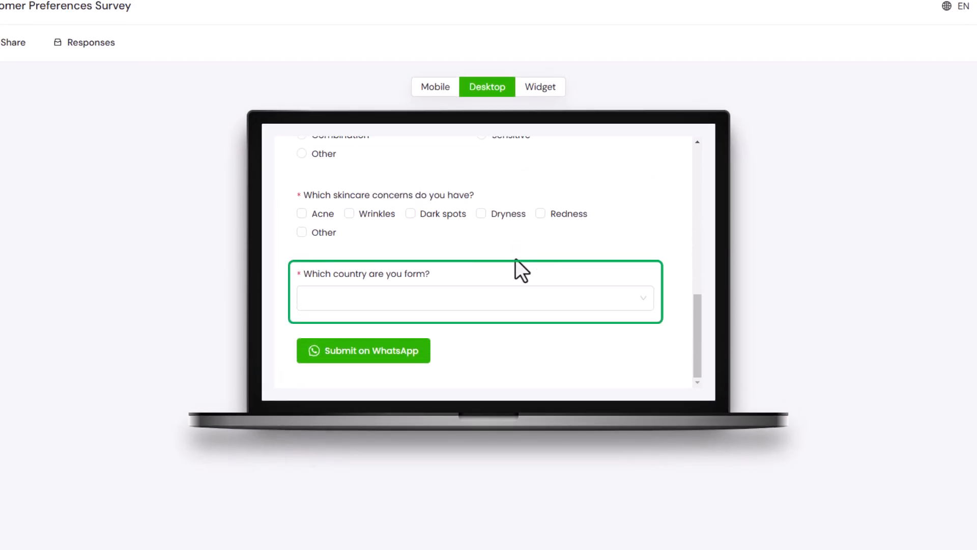
click(515, 300)
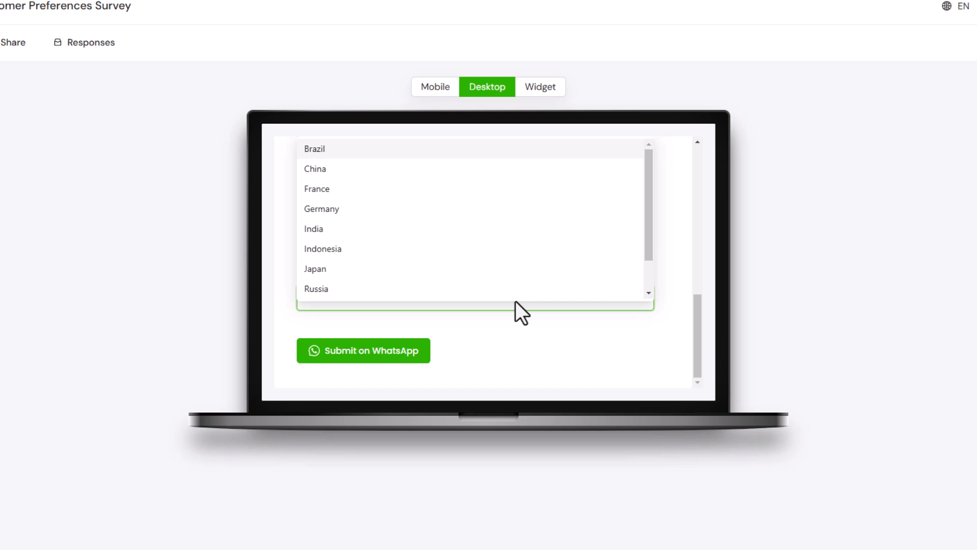
click(474, 209)
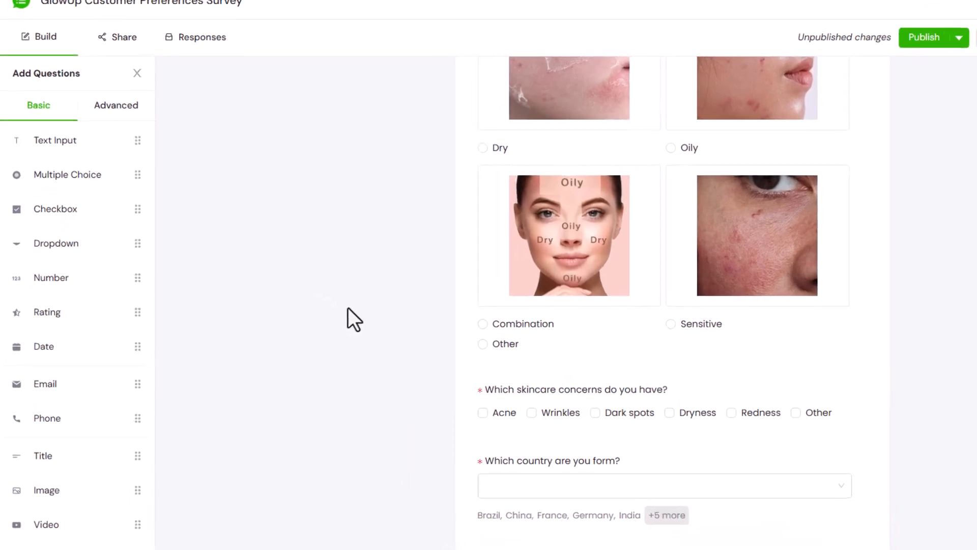
- Add an Integer number question 'How many skincare products do you use in your daily routine?' with minimum 1
drag(92, 277, 560, 547)
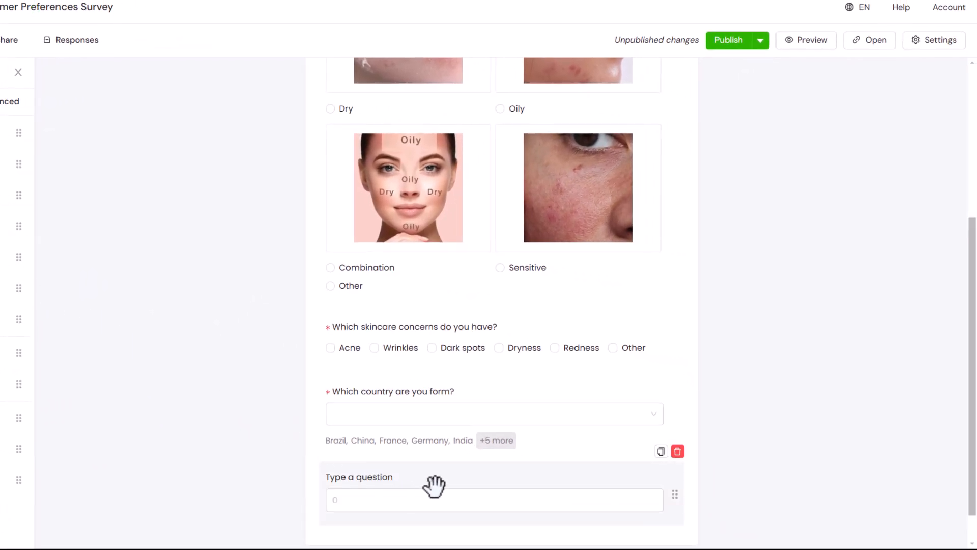
click(447, 476)
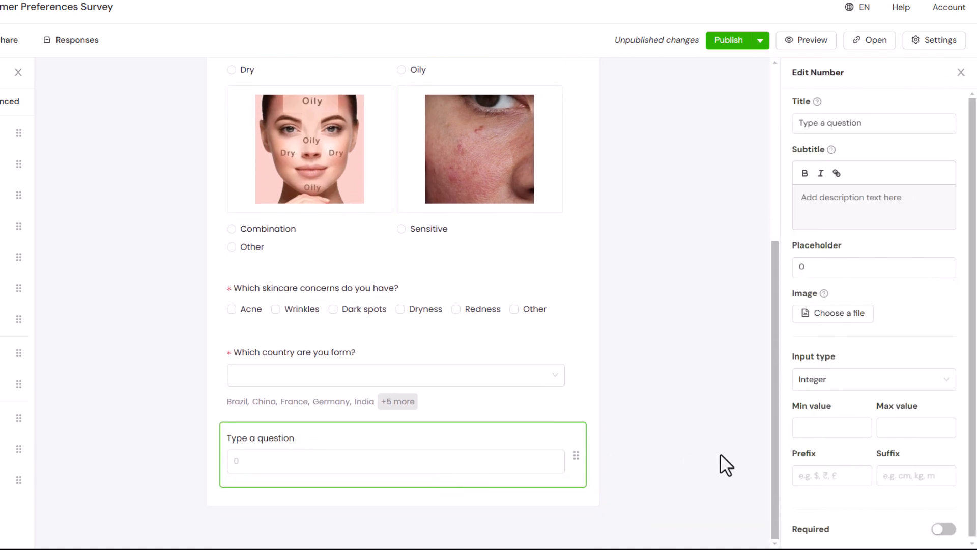
click(872, 126)
key(ctrl+a)
text(How many skincare products do you use in your daily)
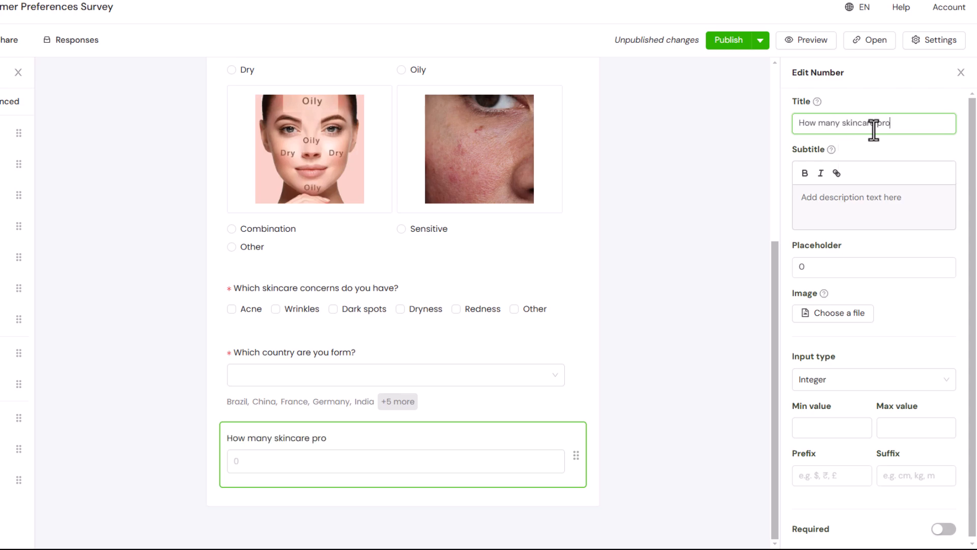
text( routine?)
click(933, 304)
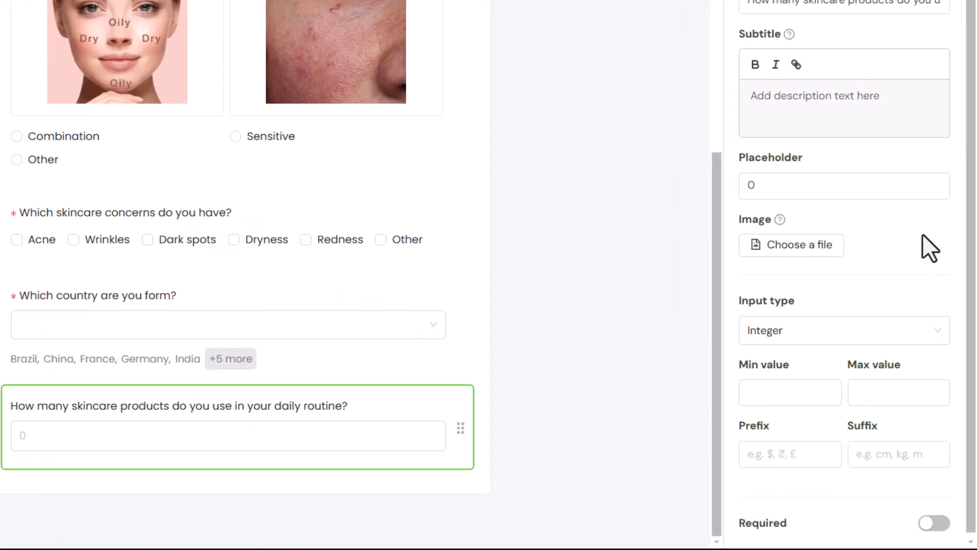
click(913, 364)
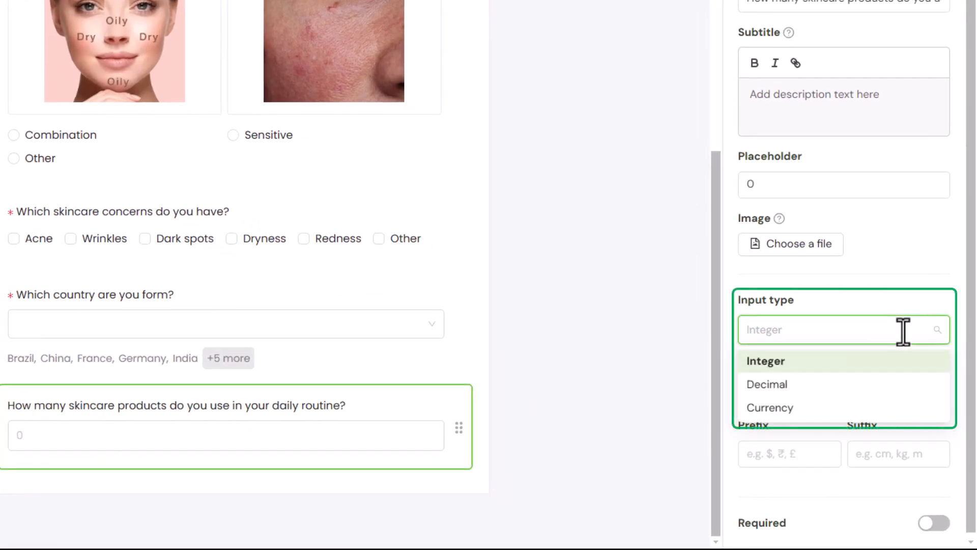
click(903, 332)
click(812, 395)
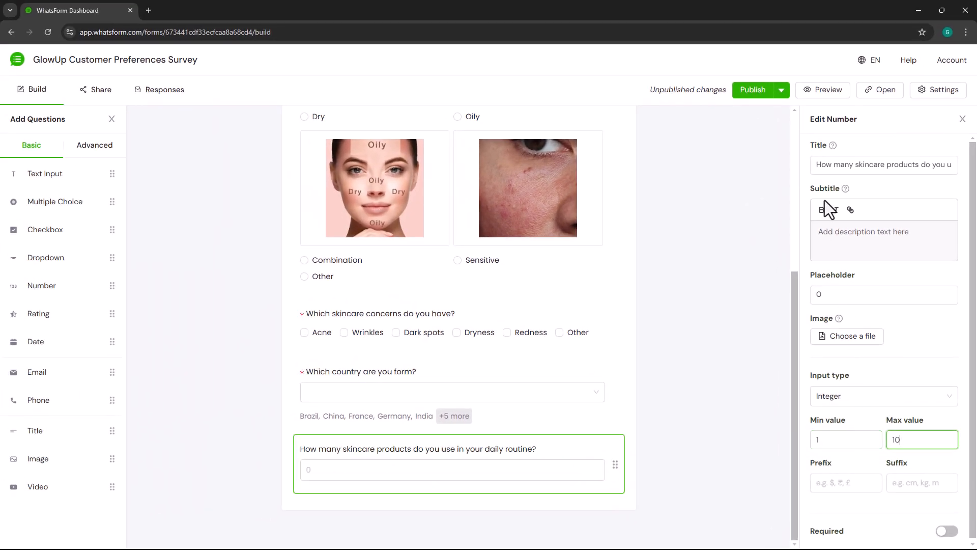
- Preview the form and enter 'a' in the products-count answer to check its validation
click(809, 103)
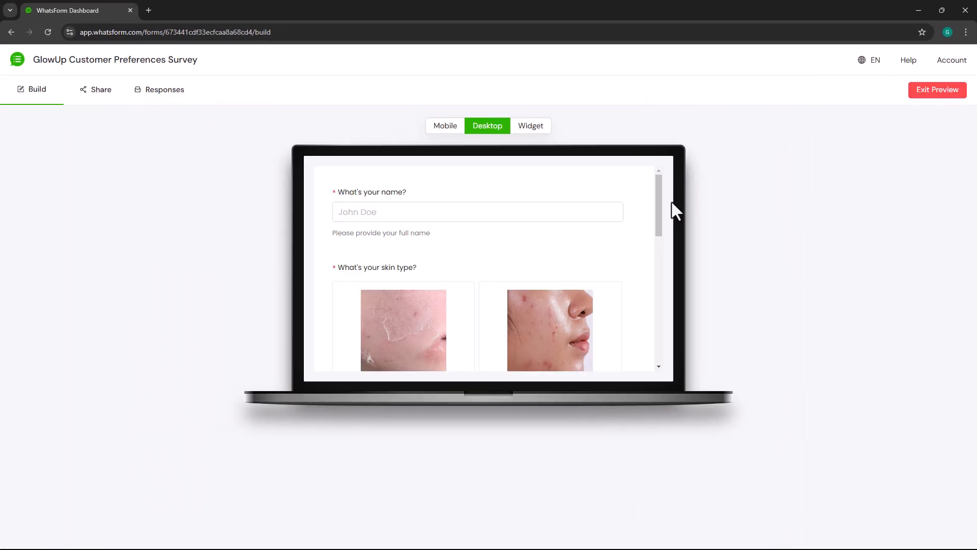
drag(658, 213, 654, 371)
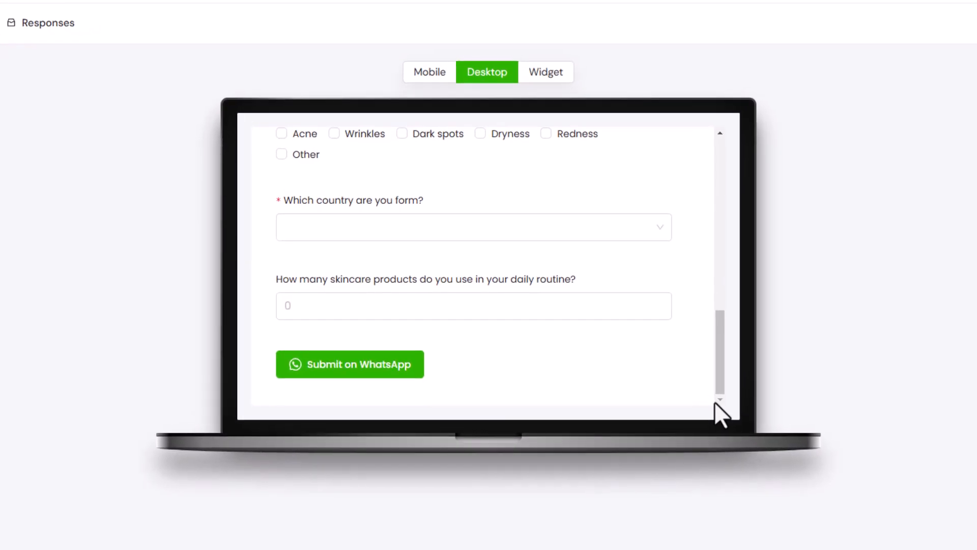
click(427, 304)
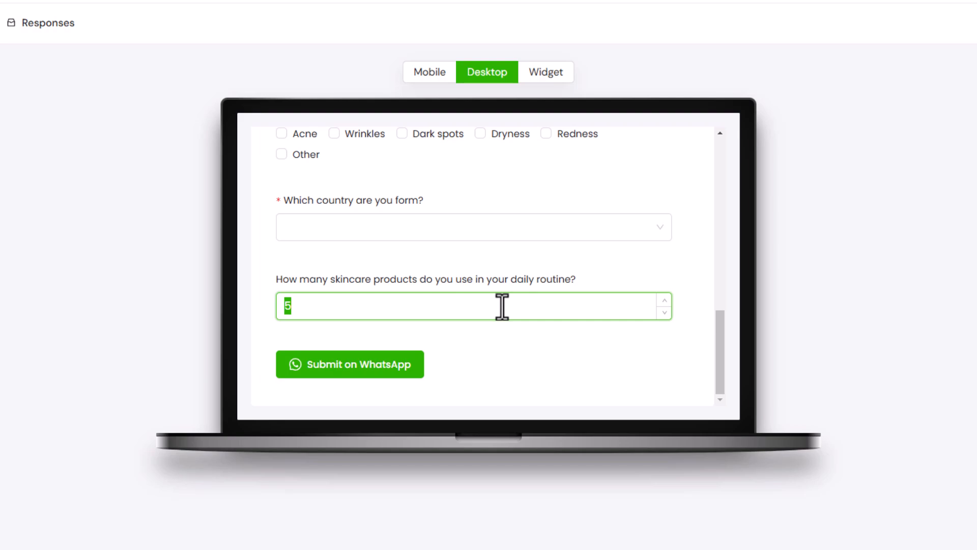
text(annie)
click(528, 337)
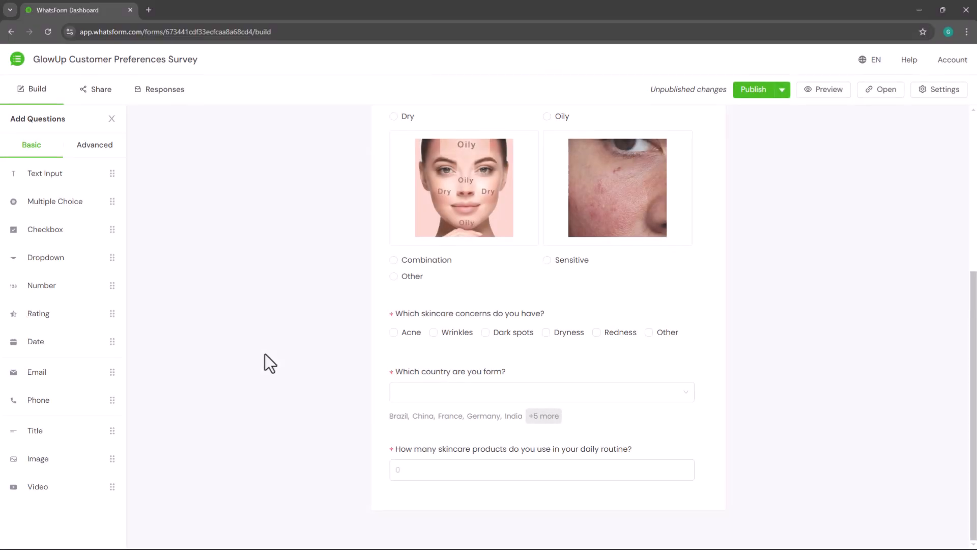
- Add a required 0–10 Survey rating question 'How likely are you to recommend GlowUp Cosmetics to a friend or colleague?'
drag(90, 288, 627, 549)
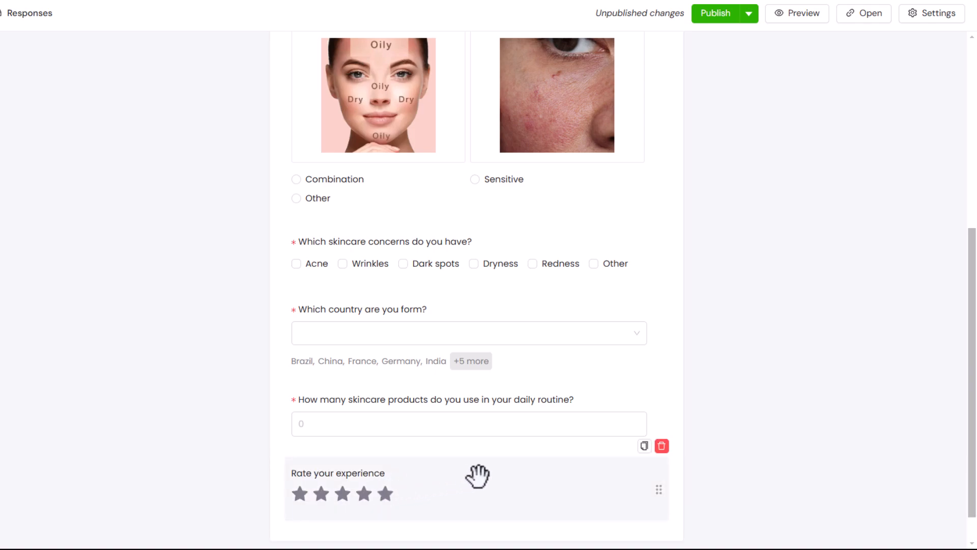
click(488, 475)
scroll(489, 475, down, 1)
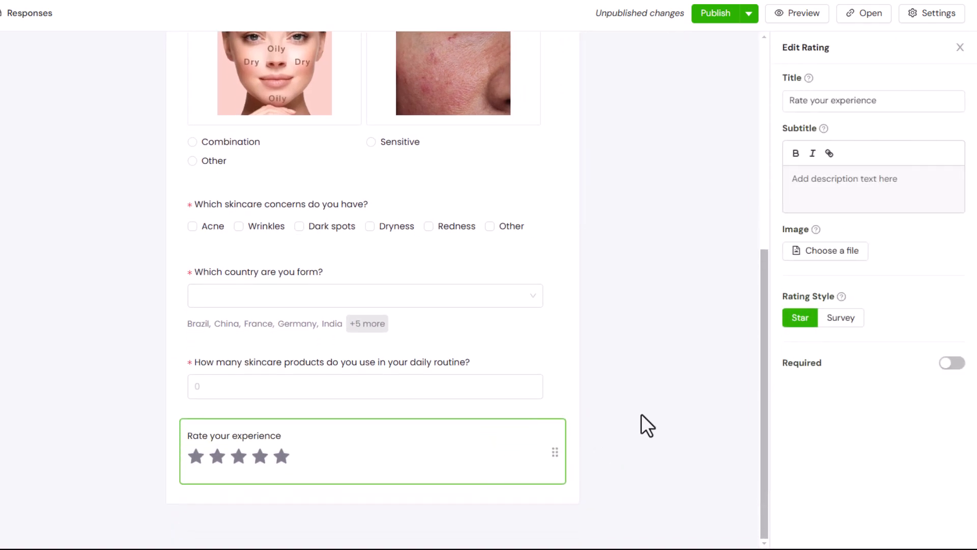
triple_click(927, 99)
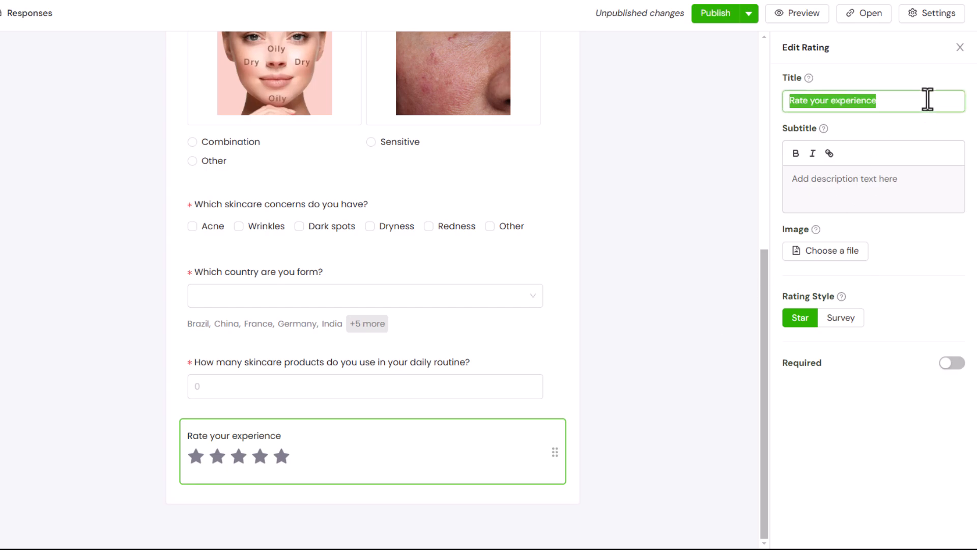
text(How likely are you to recommend G)
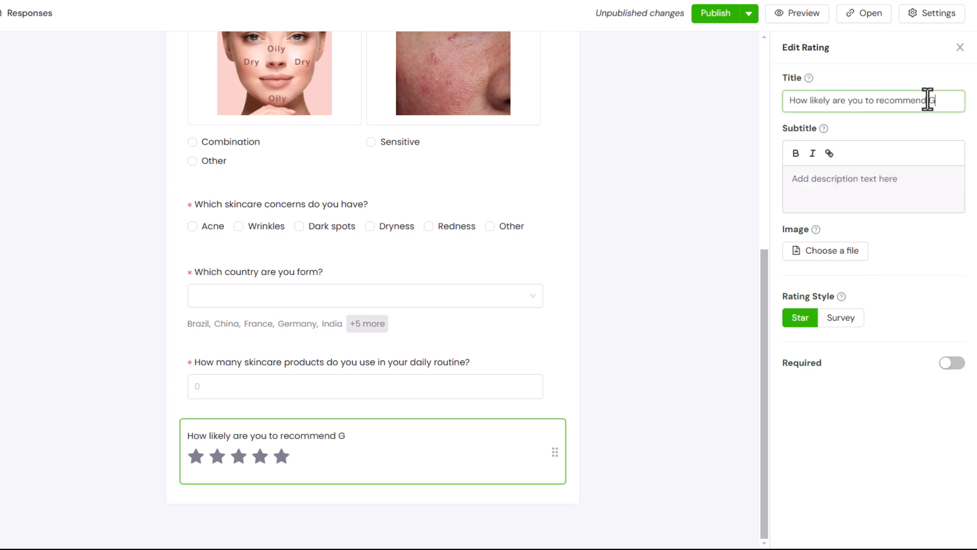
text(lowUp Cosmetics to a friend or colleague?)
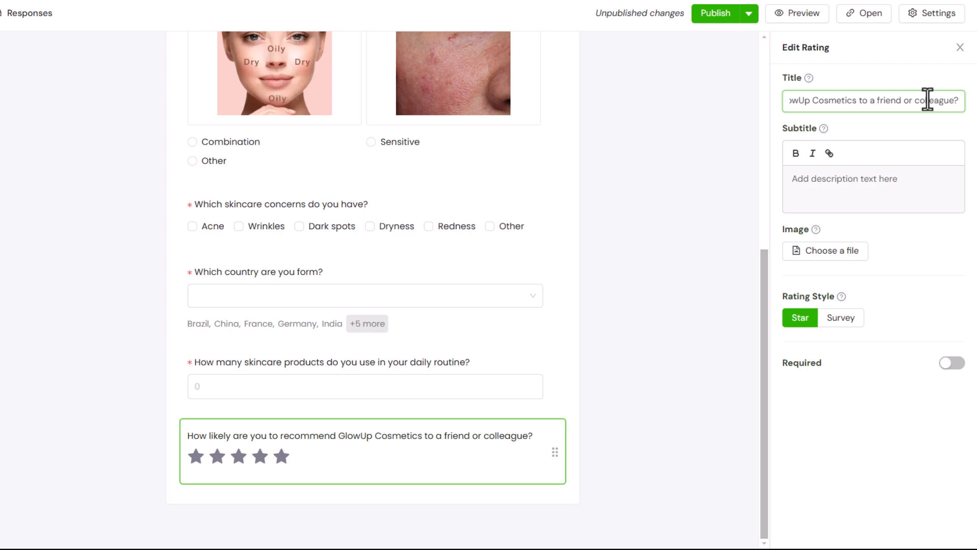
click(846, 320)
click(952, 363)
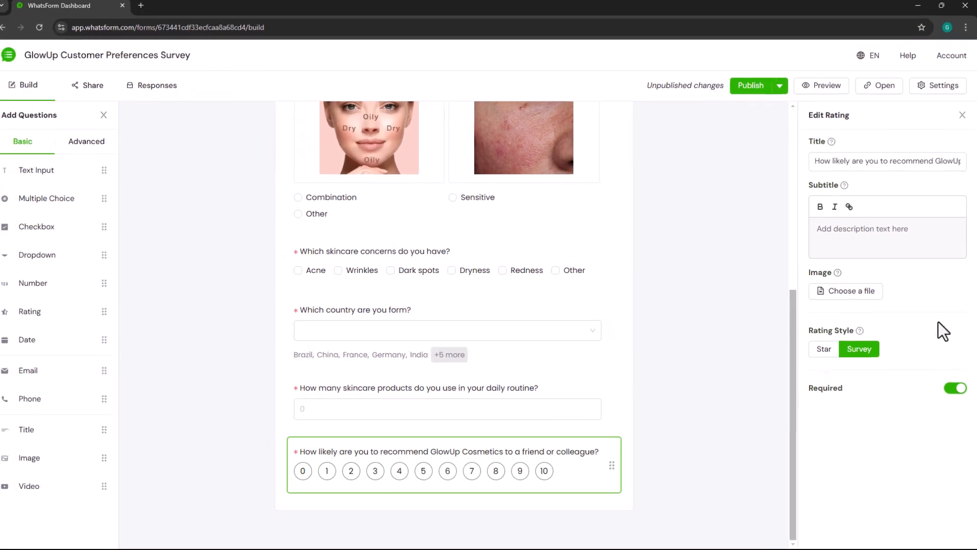
- Preview the form and test the recommendation scale with scores 5, 9 and 7
click(825, 31)
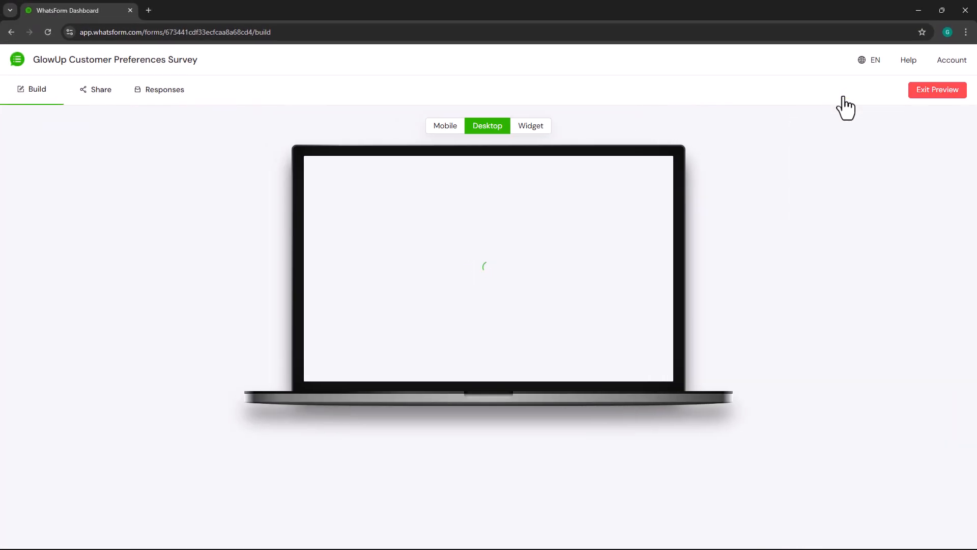
scroll(656, 229, down, 10)
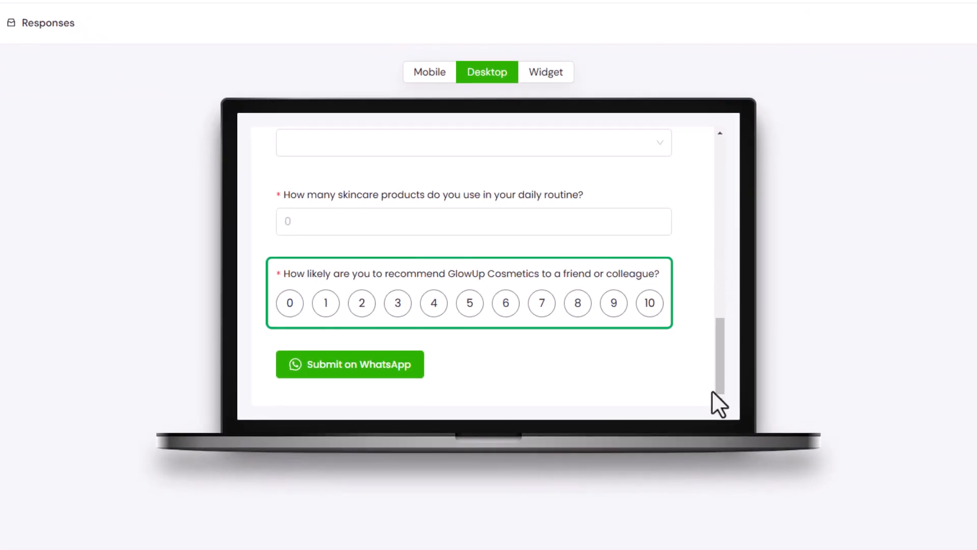
click(469, 304)
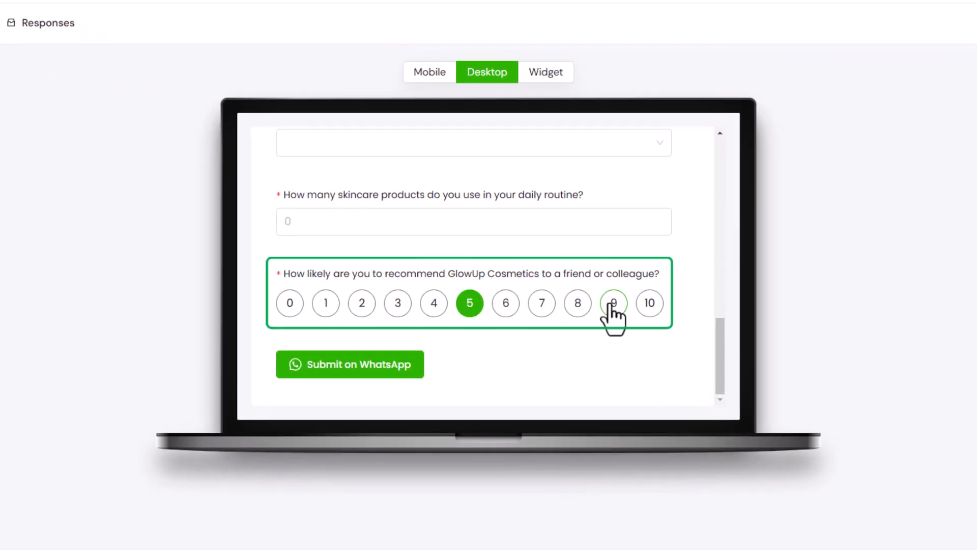
click(612, 307)
click(542, 305)
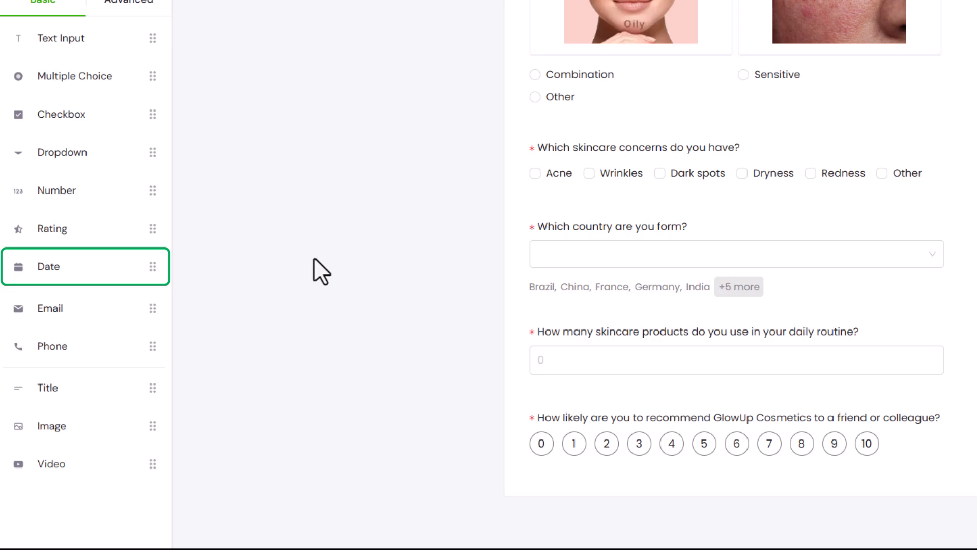
- Add a required date question 'When do you like your order to be delivered?' with past dates disabled
drag(81, 264, 622, 513)
drag(445, 482, 443, 481)
click(558, 477)
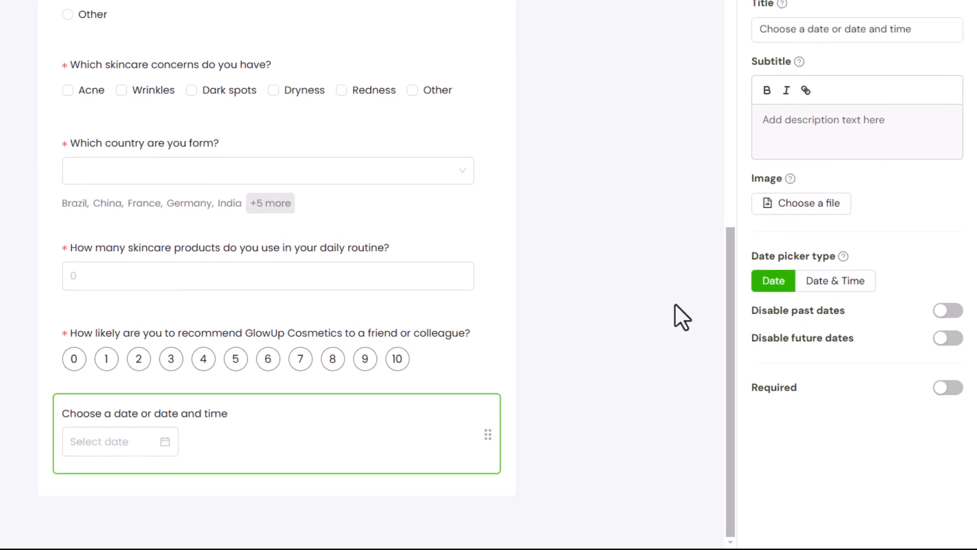
triple_click(920, 26)
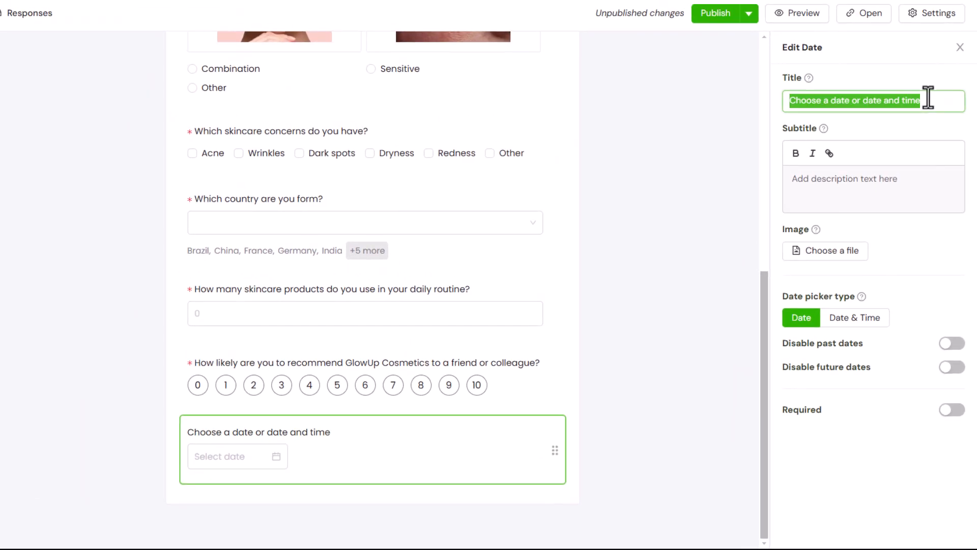
text(When)
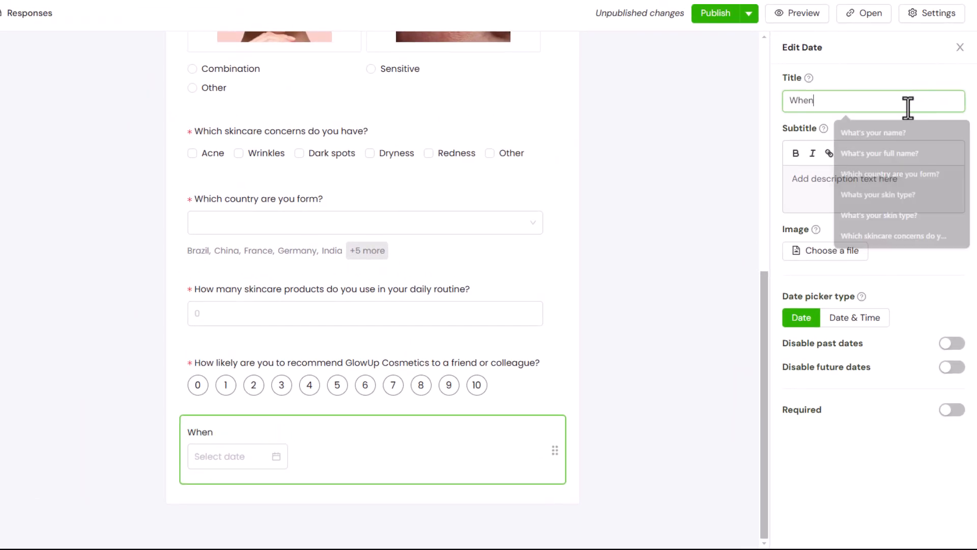
text( do you like your order to be delivered?)
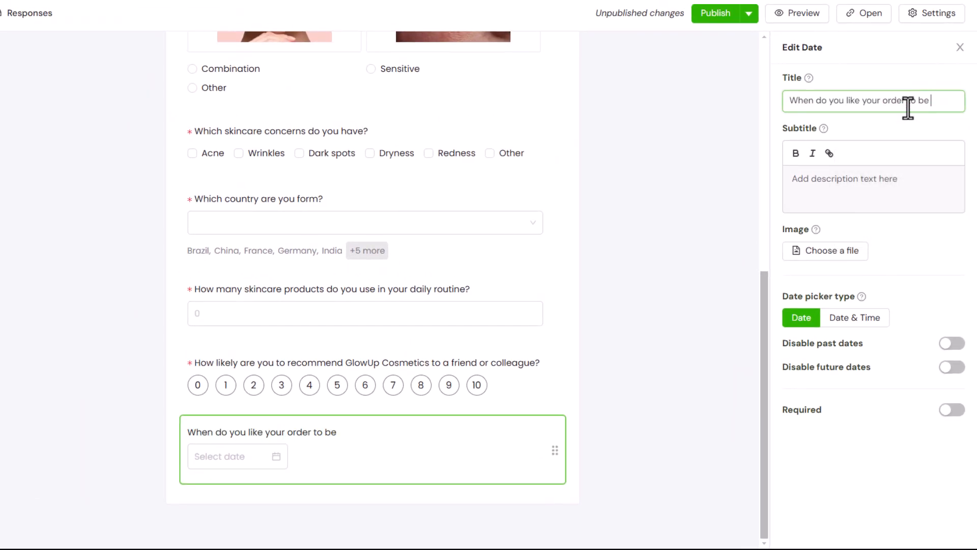
click(952, 343)
click(952, 410)
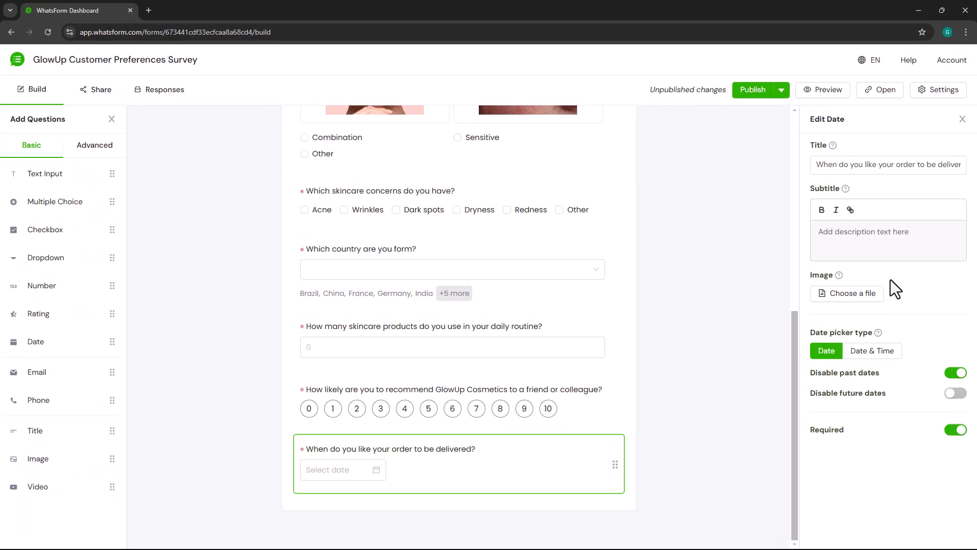
- Preview the form and pick 14 November 2024 as the delivery date
click(809, 92)
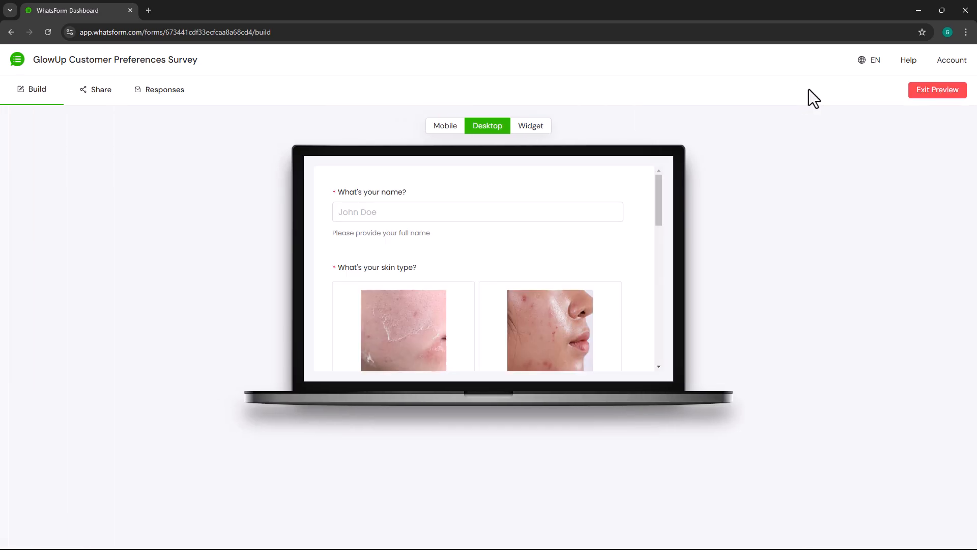
drag(658, 209, 657, 380)
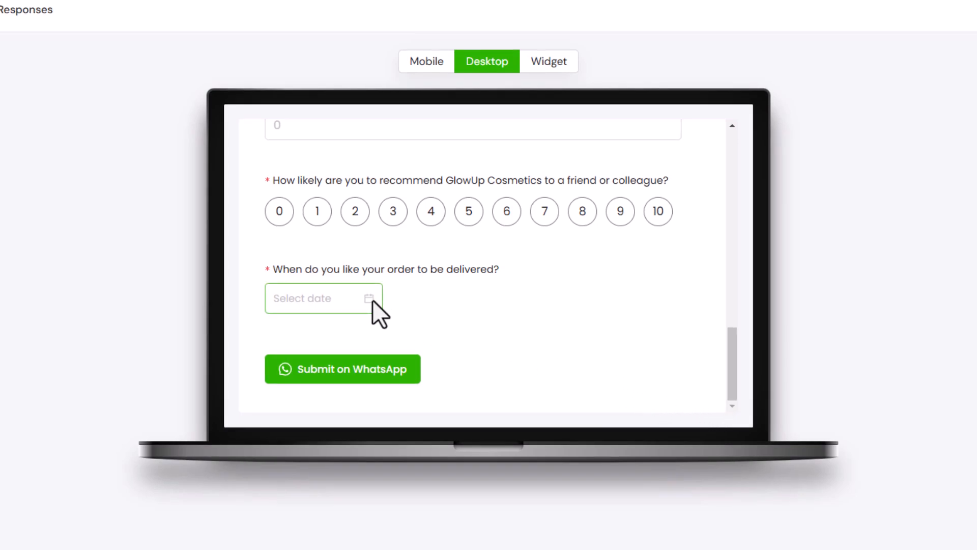
click(377, 306)
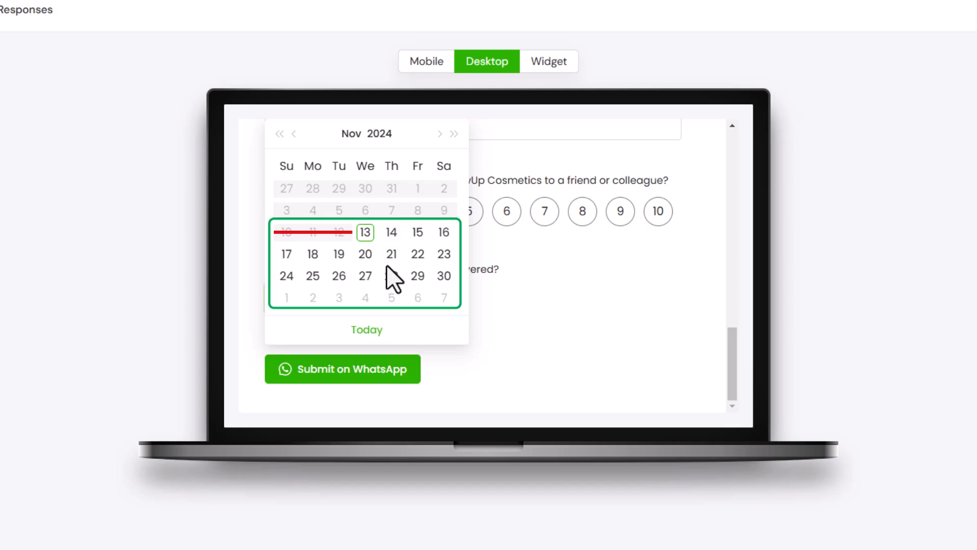
click(398, 238)
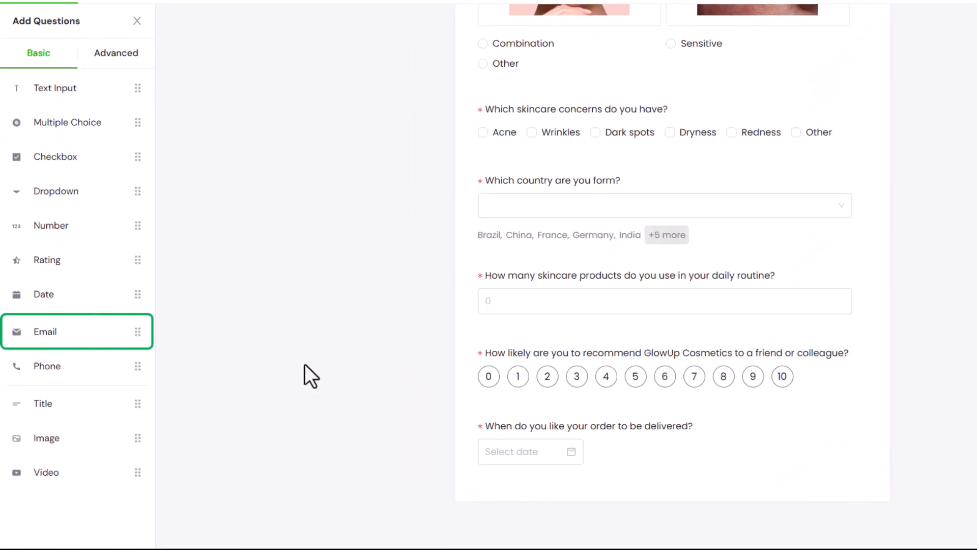
drag(74, 325, 542, 481)
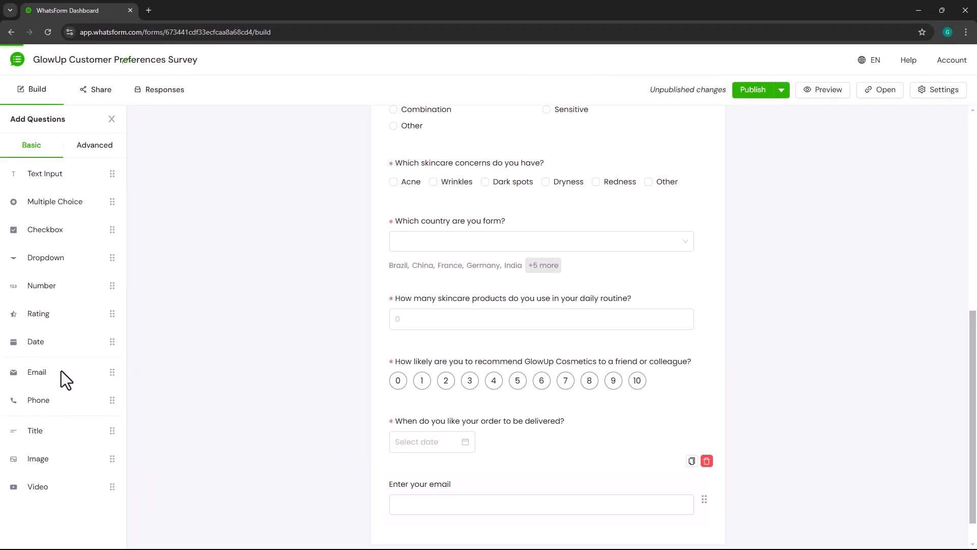
scroll(475, 480, down, 1)
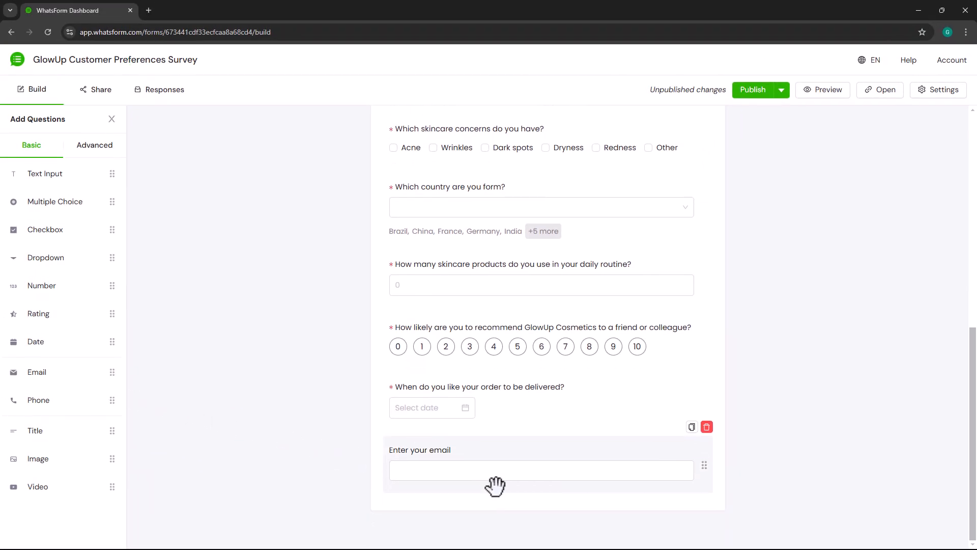
click(495, 484)
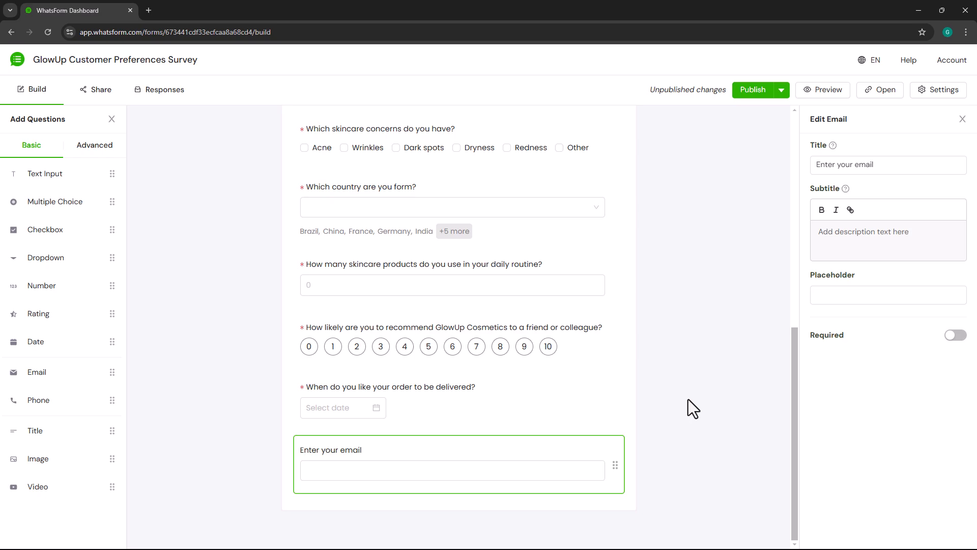
triple_click(896, 164)
text(What's your emai)
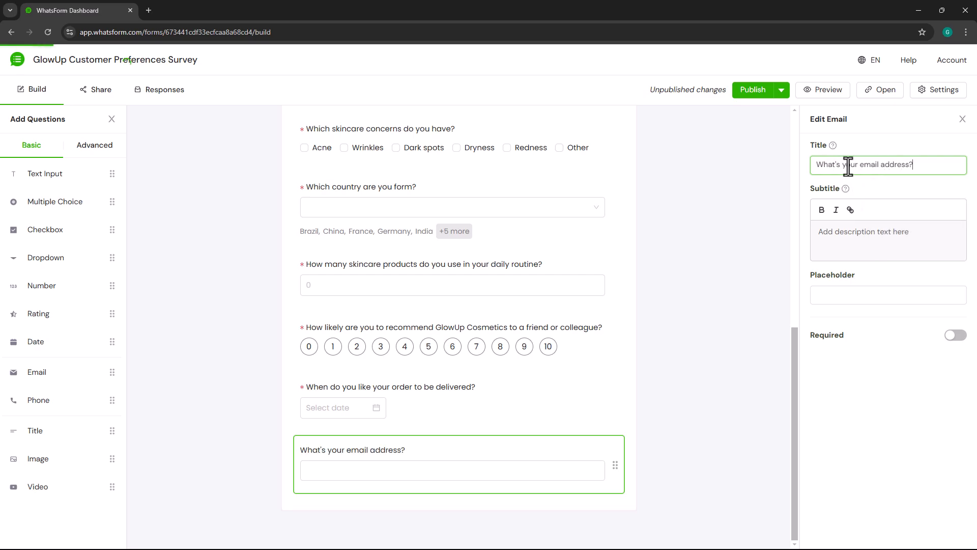
click(857, 295)
text(john@example.com)
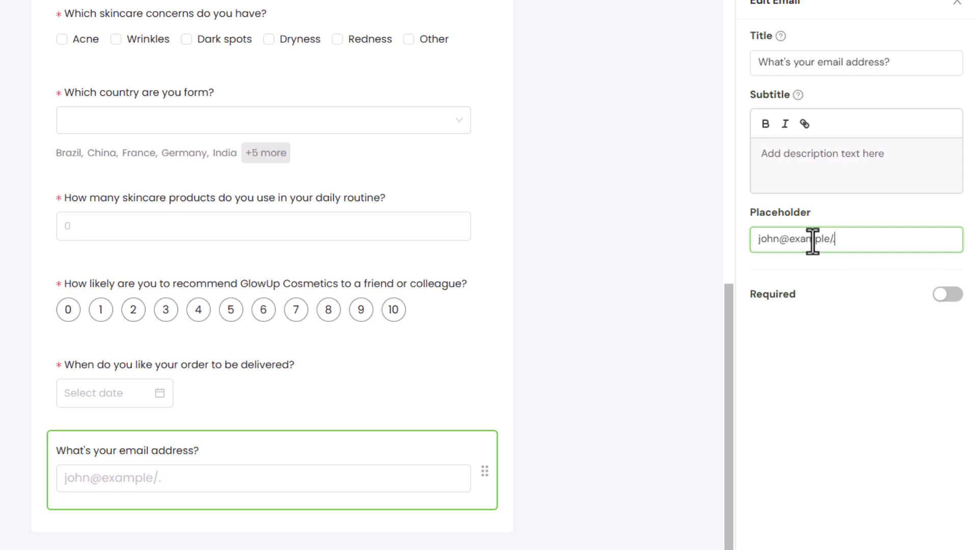
click(944, 294)
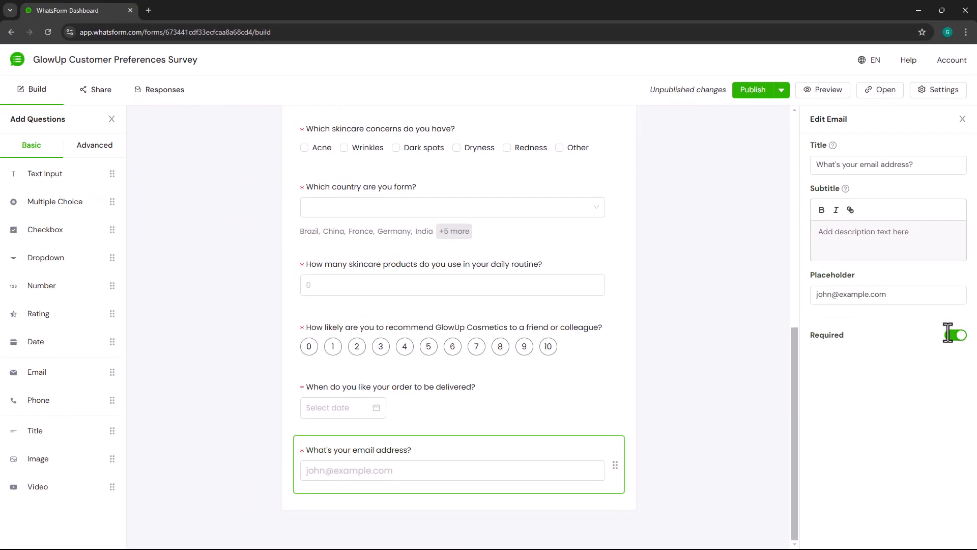
- Preview the form, enter 'johnexample' as the email, and attempt a submit to trigger validation errors
click(842, 93)
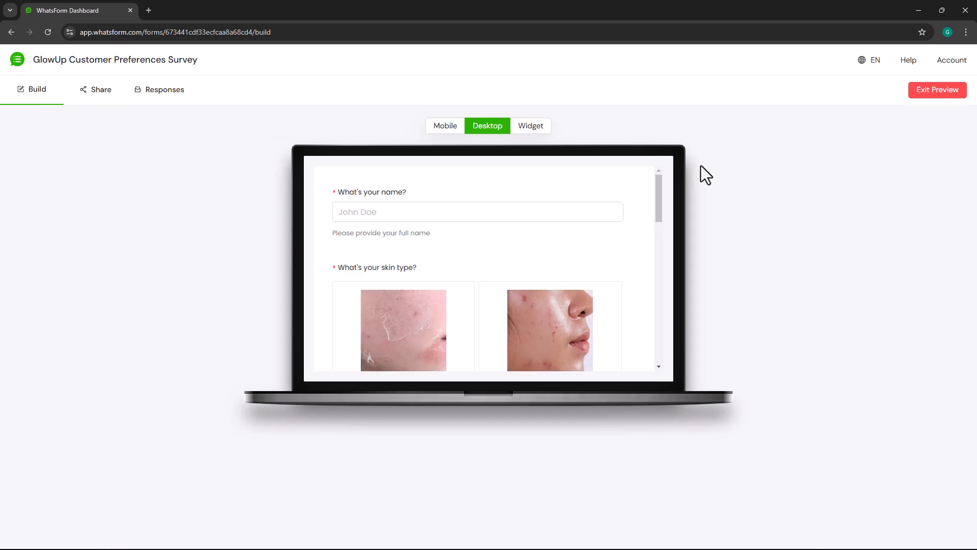
drag(661, 208, 684, 367)
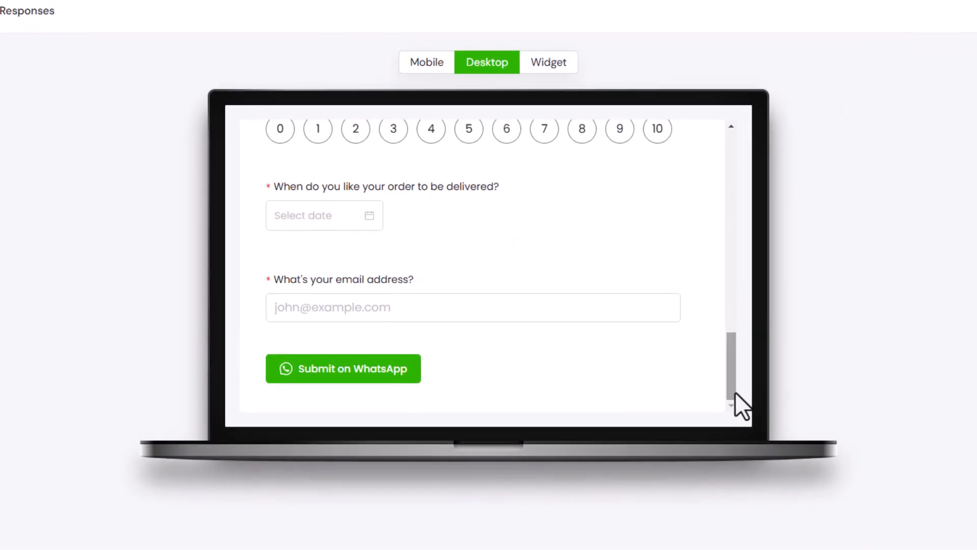
click(536, 304)
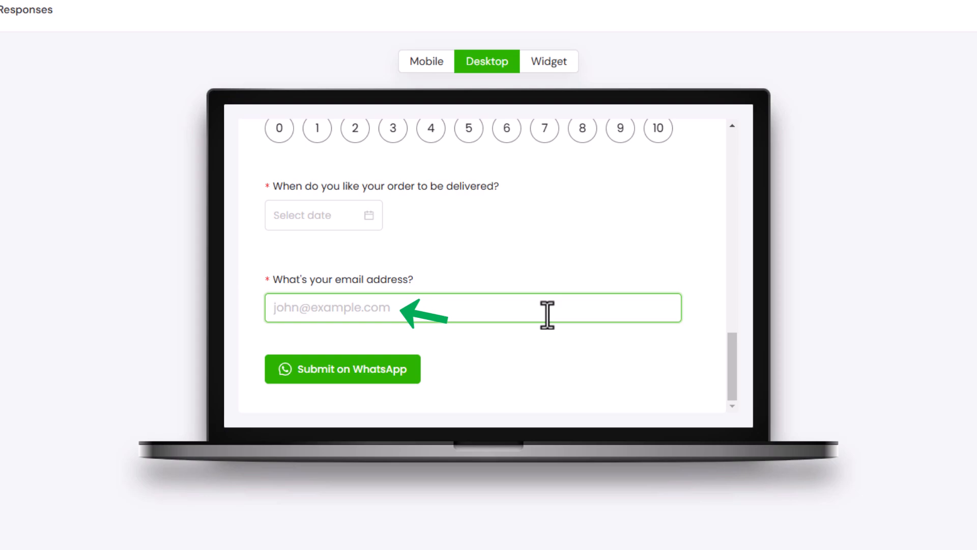
text(johnexample.com)
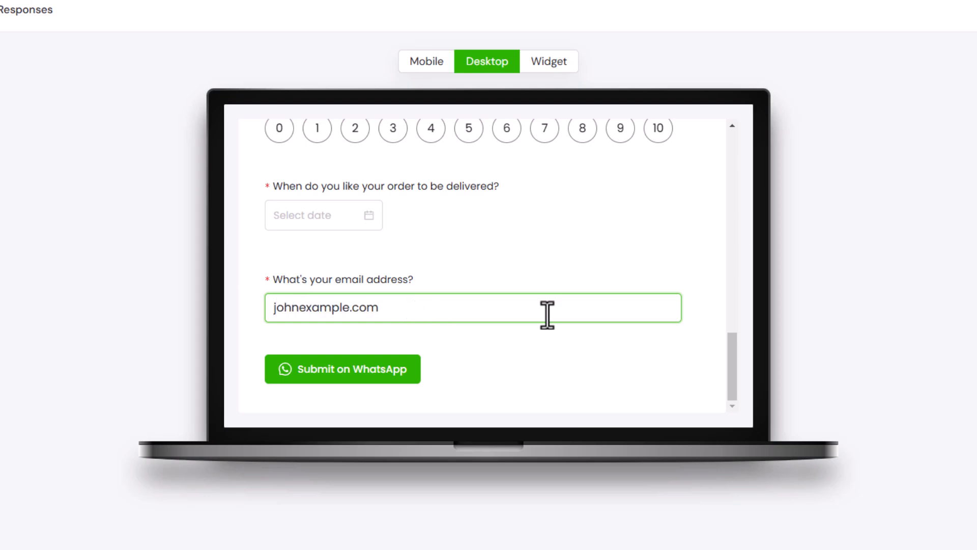
click(551, 351)
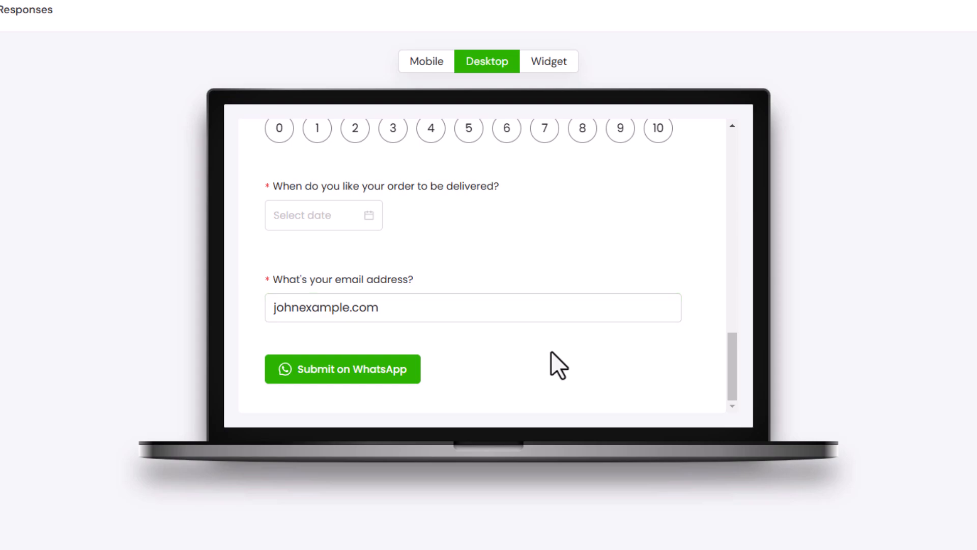
click(398, 377)
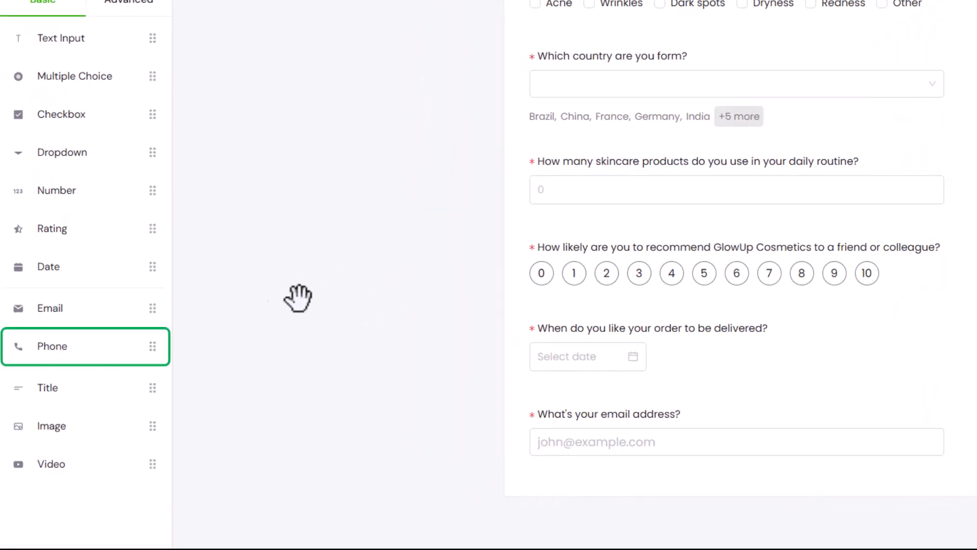
- Add a phone question below the email question, titled 'What's your phone number?', and make it required
drag(54, 348, 610, 515)
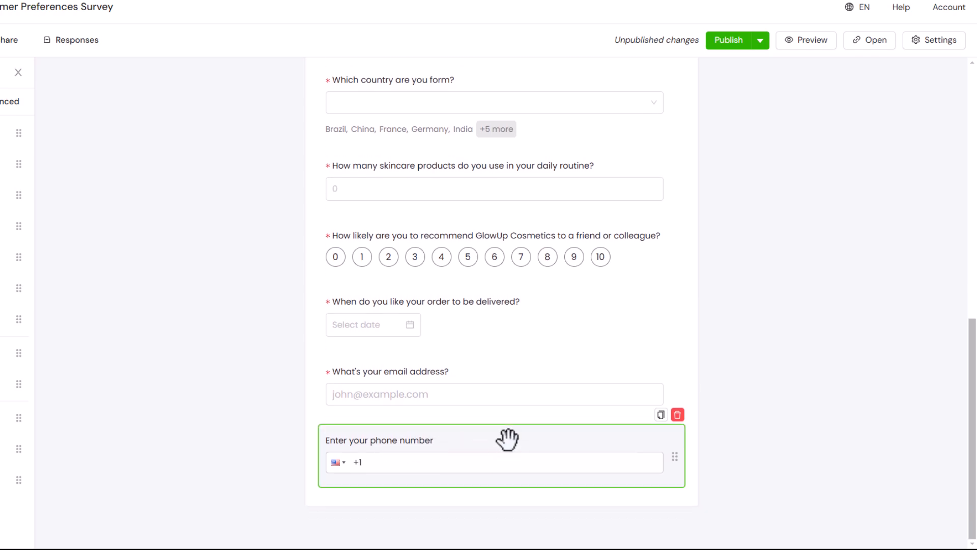
click(507, 438)
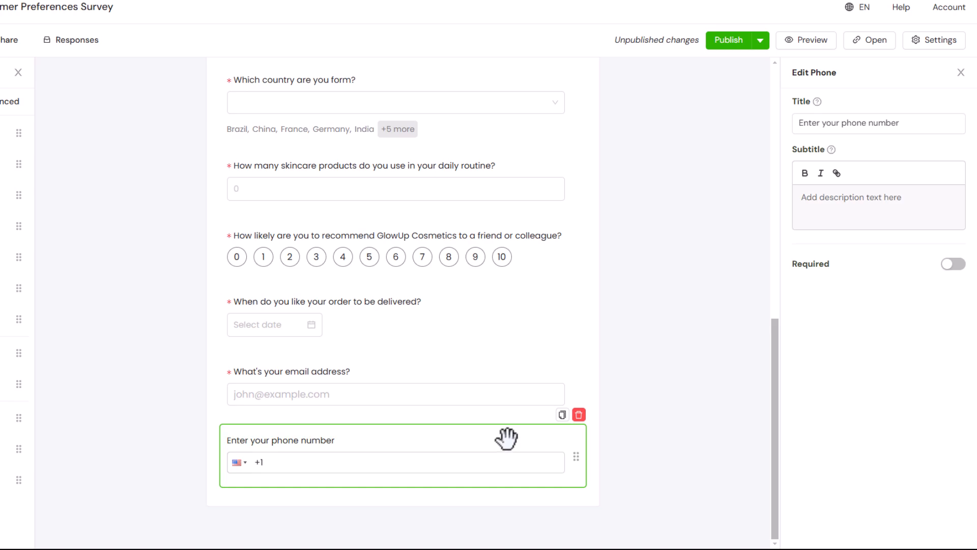
click(902, 122)
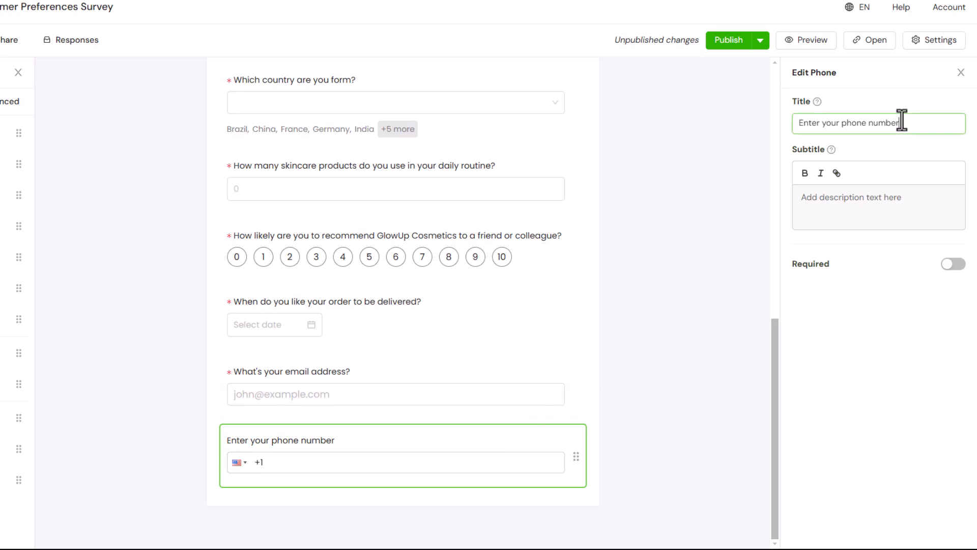
key(ctrl+a)
text(What's)
key(BackSpace)
key(BackSpace)
key(BackSpace)
text(t's your phone number?)
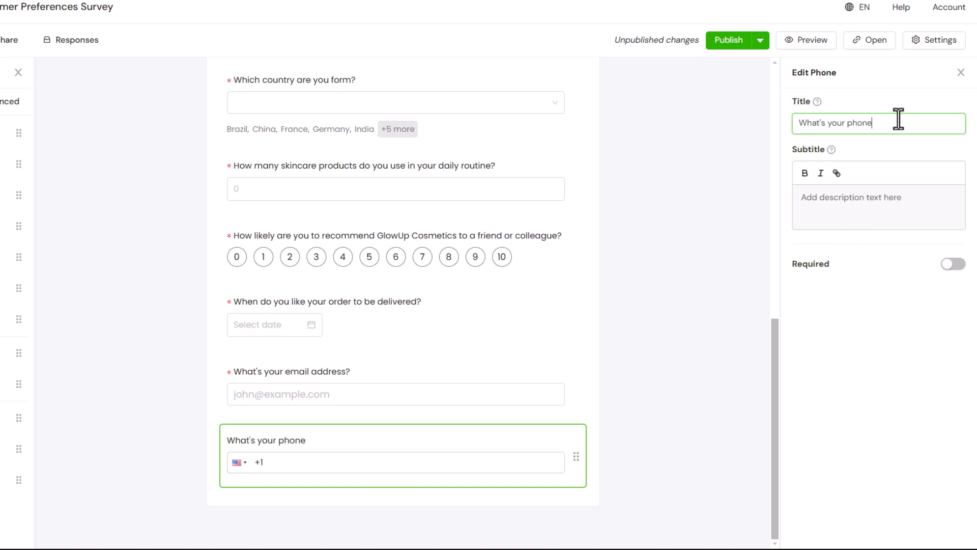
click(948, 265)
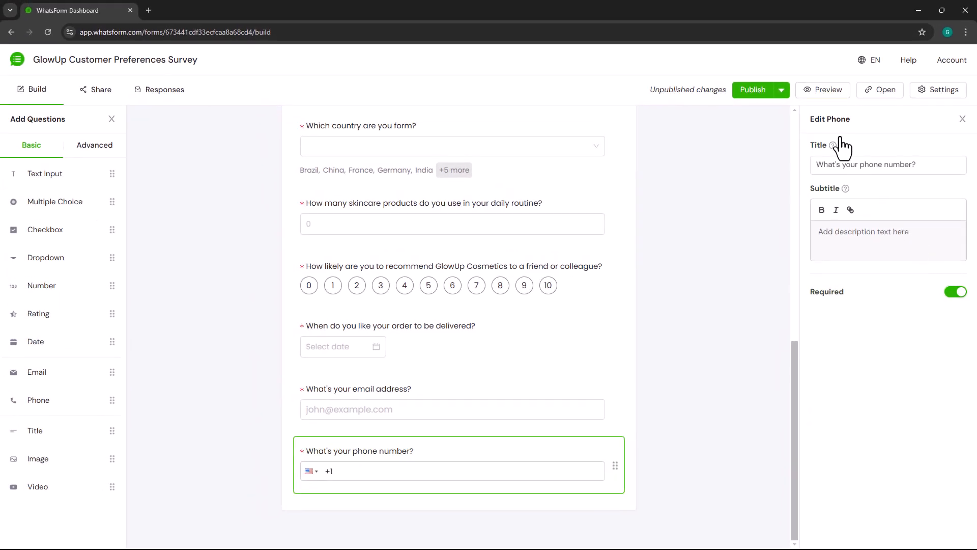
click(816, 93)
drag(660, 210, 660, 358)
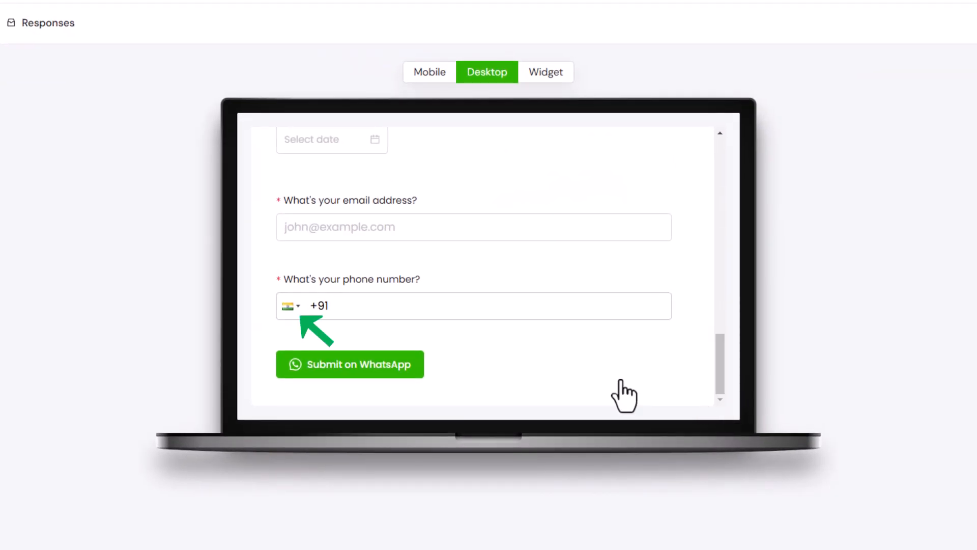
click(291, 306)
scroll(311, 334, down, 1)
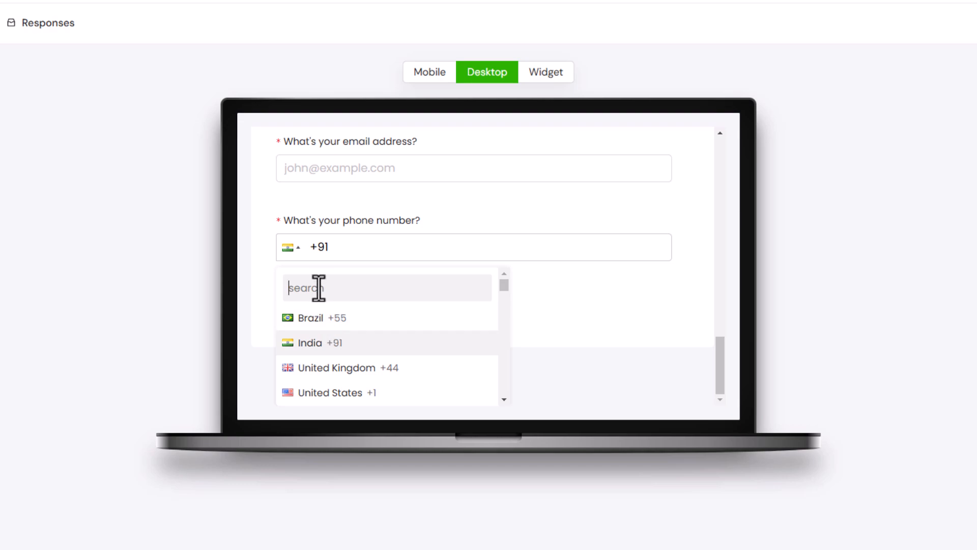
text(united)
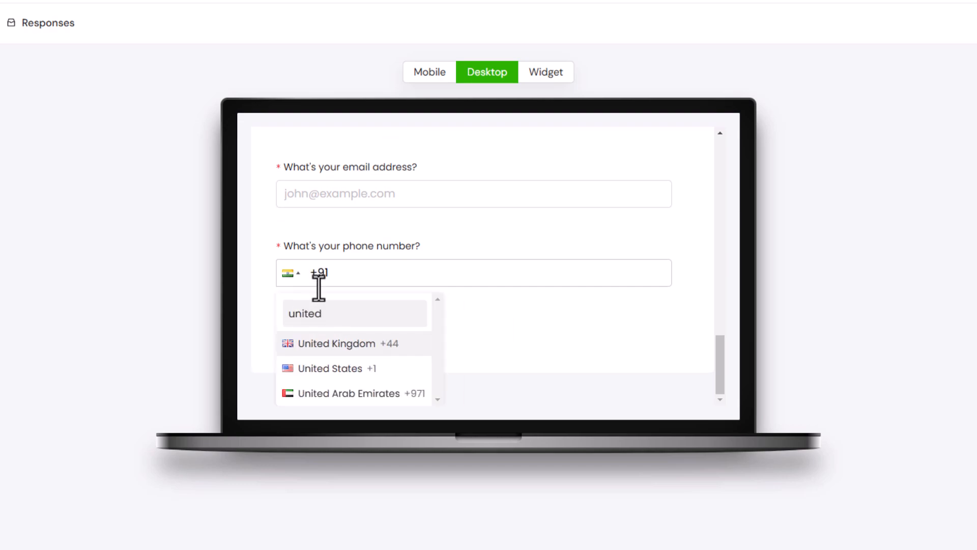
click(348, 393)
click(386, 308)
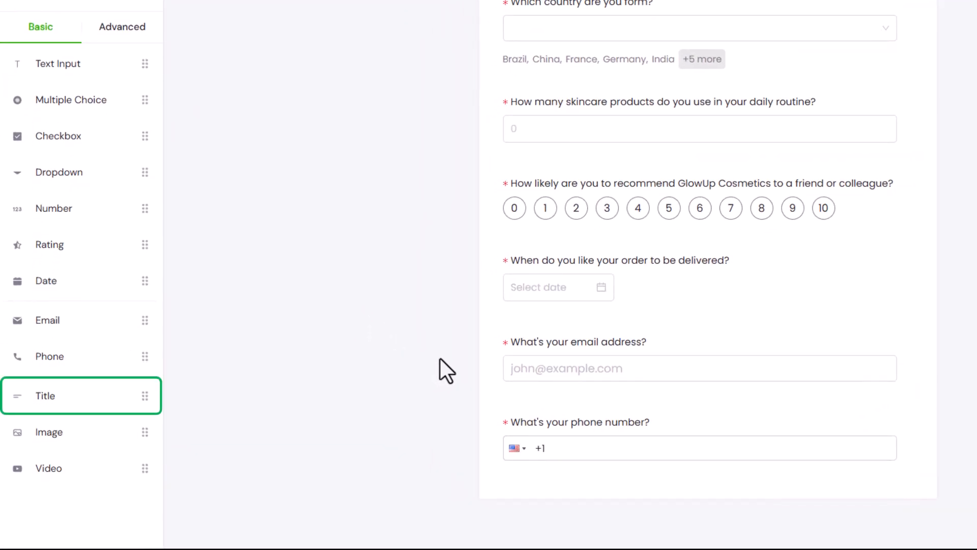
- Put a 'Tell us About Yourself' header at the top with the skincare-needs subtitle, then preview
drag(76, 395, 585, 514)
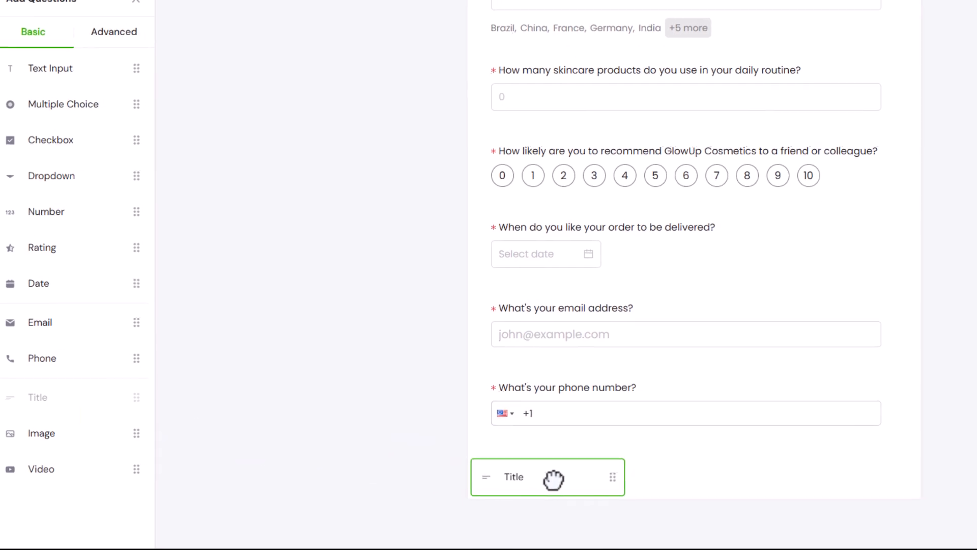
drag(438, 485, 524, 472)
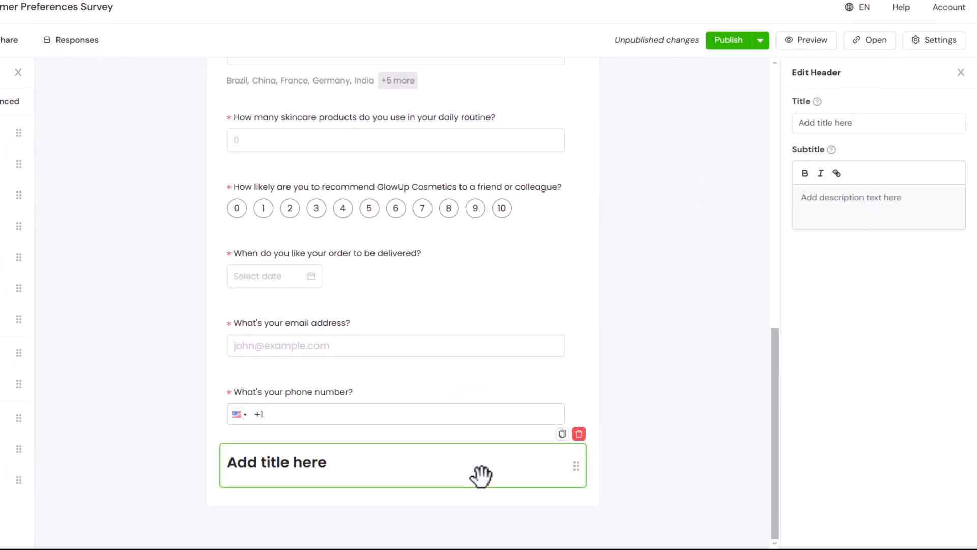
drag(483, 471, 468, 105)
click(876, 123)
text(Tell us About Yourself)
click(899, 196)
text(Help us understand your unique skincare needs and preferences)
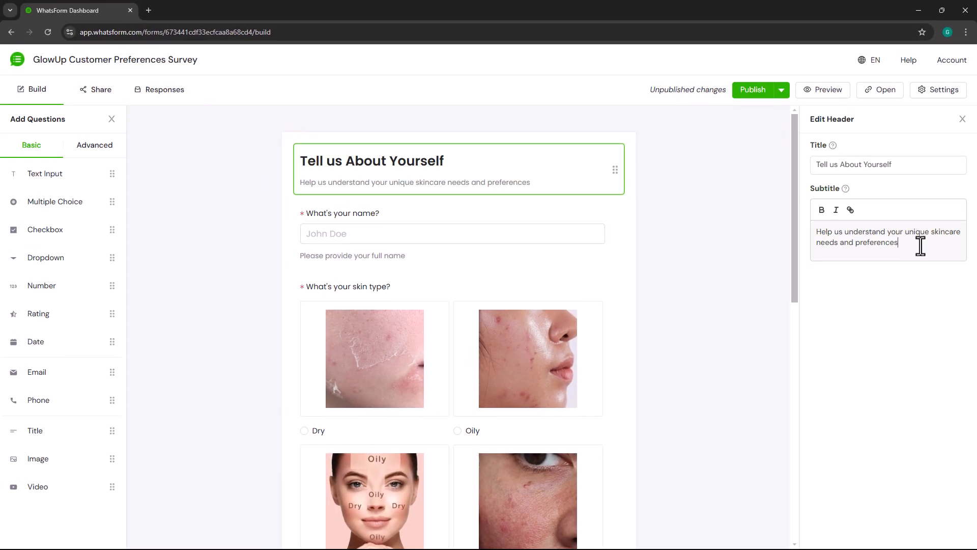
click(818, 94)
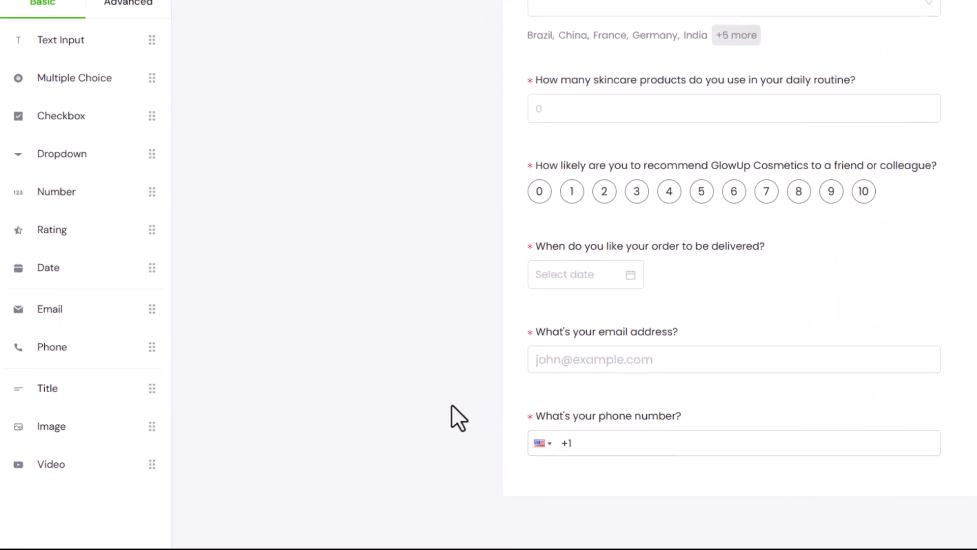
- Add an image block with GlowUp Cosmetics - Banner.png uploaded and move it under the header
drag(99, 421, 648, 518)
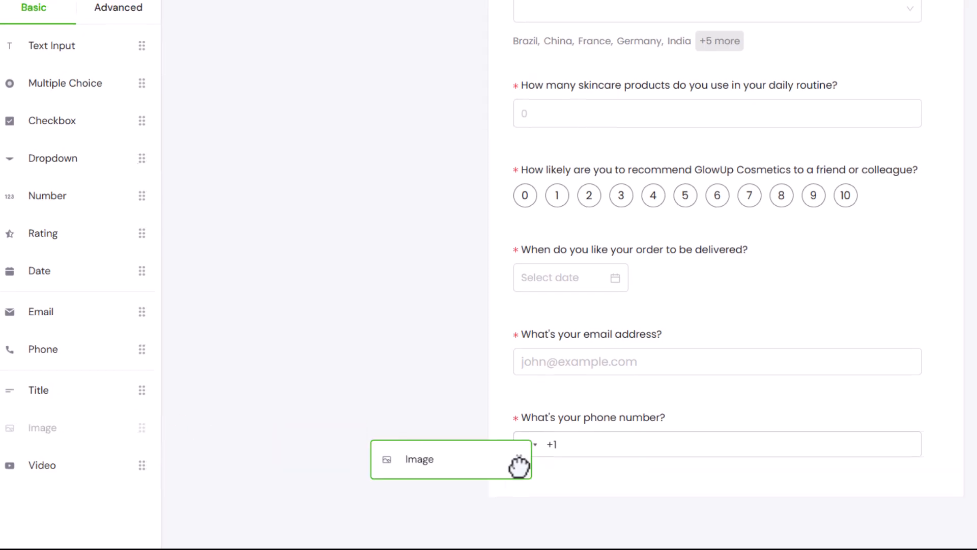
drag(423, 492, 420, 488)
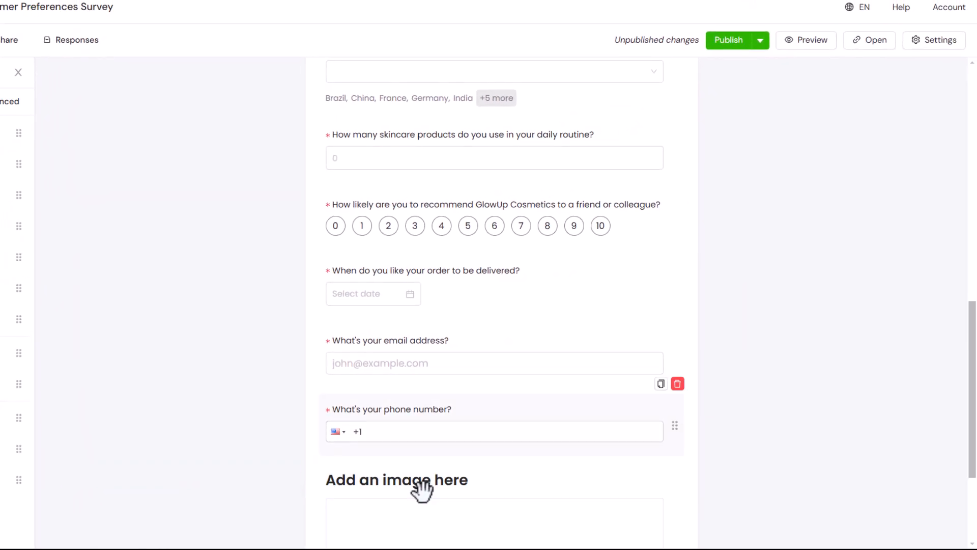
click(569, 332)
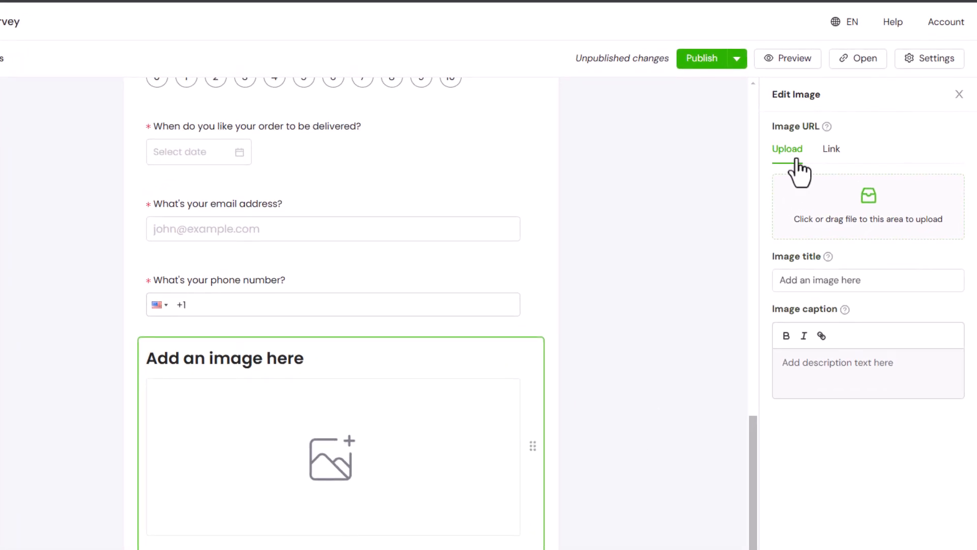
click(833, 155)
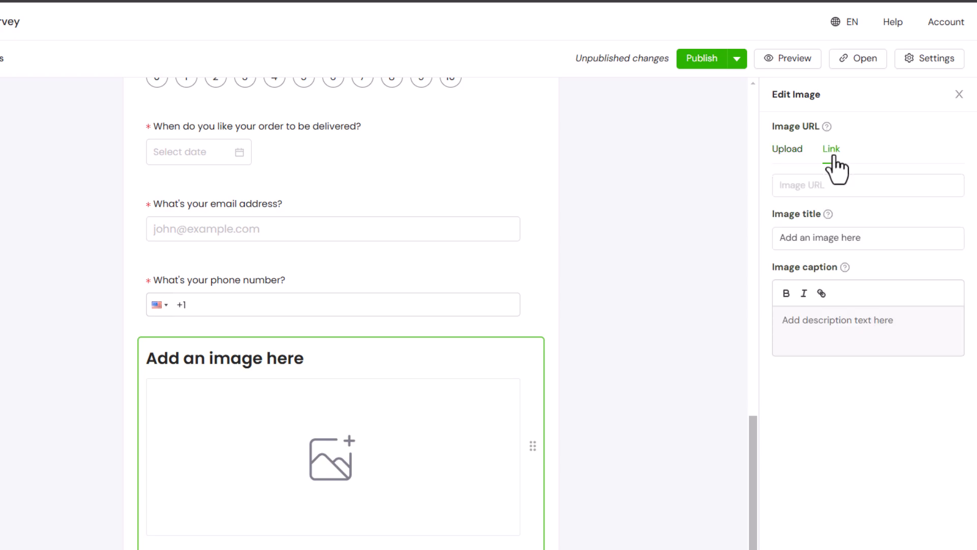
click(788, 150)
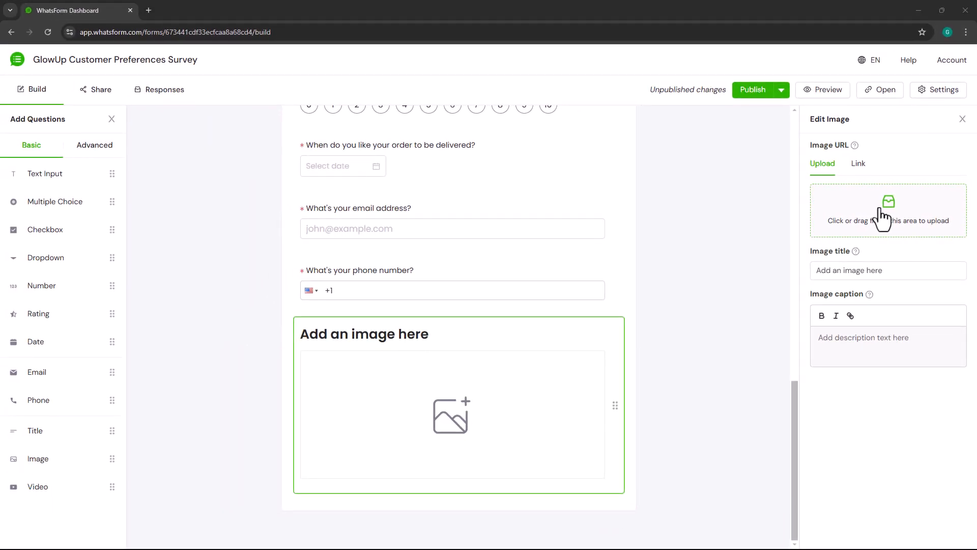
click(883, 219)
double_click(160, 154)
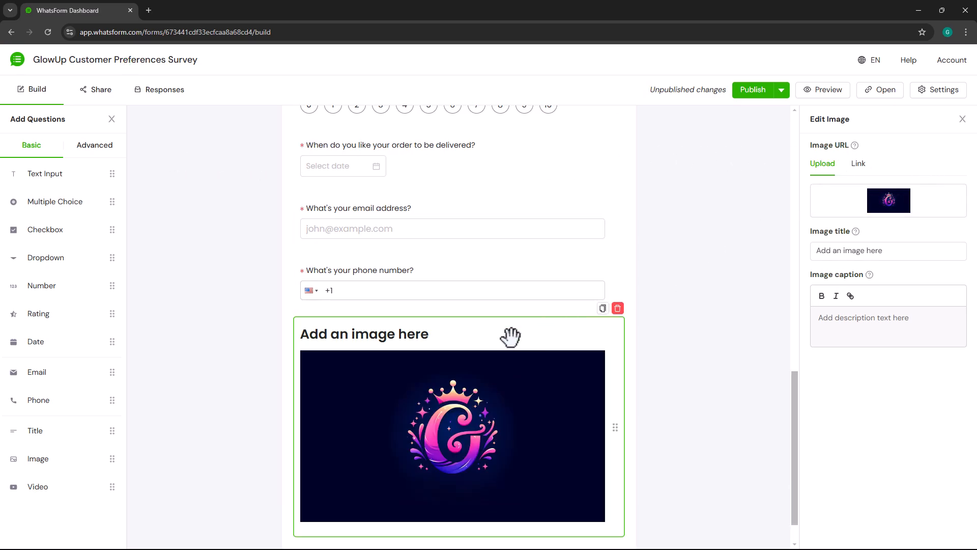
drag(508, 334, 510, 197)
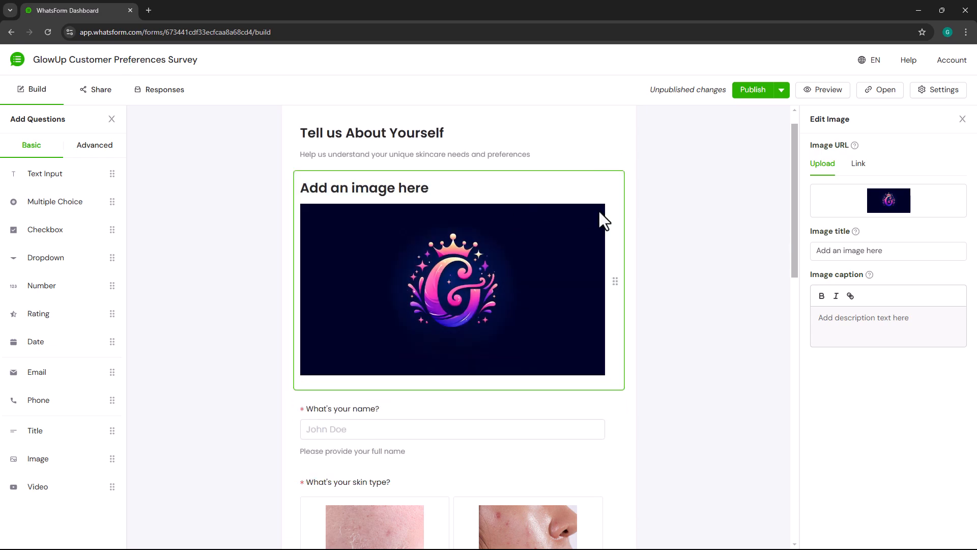
- Clear the image's title and preview the form with the logo
click(898, 256)
key(ctrl+a)
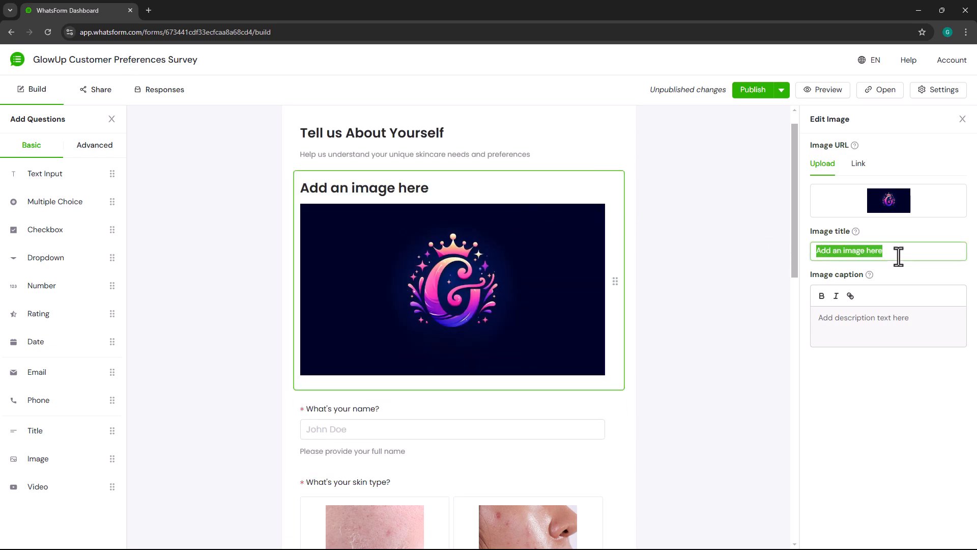
key(BackSpace)
click(893, 377)
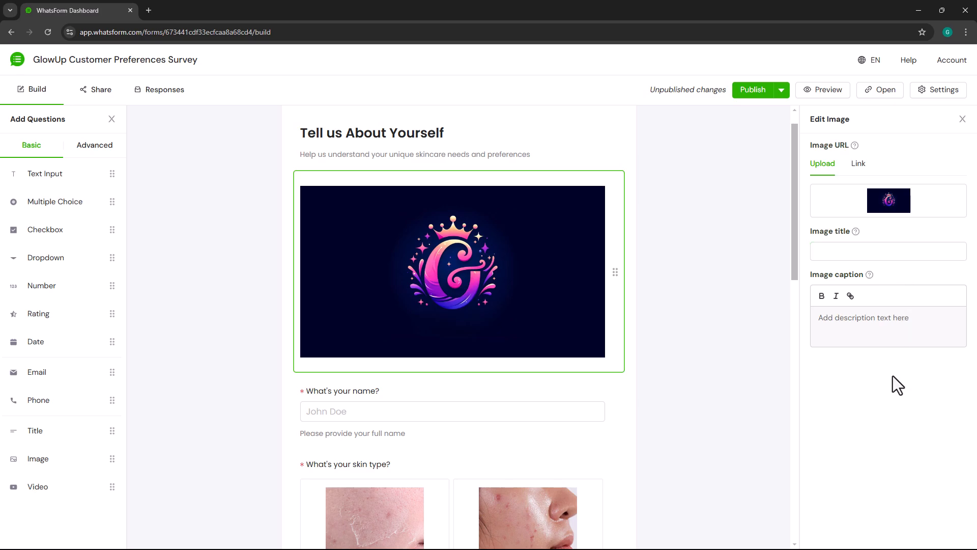
click(843, 92)
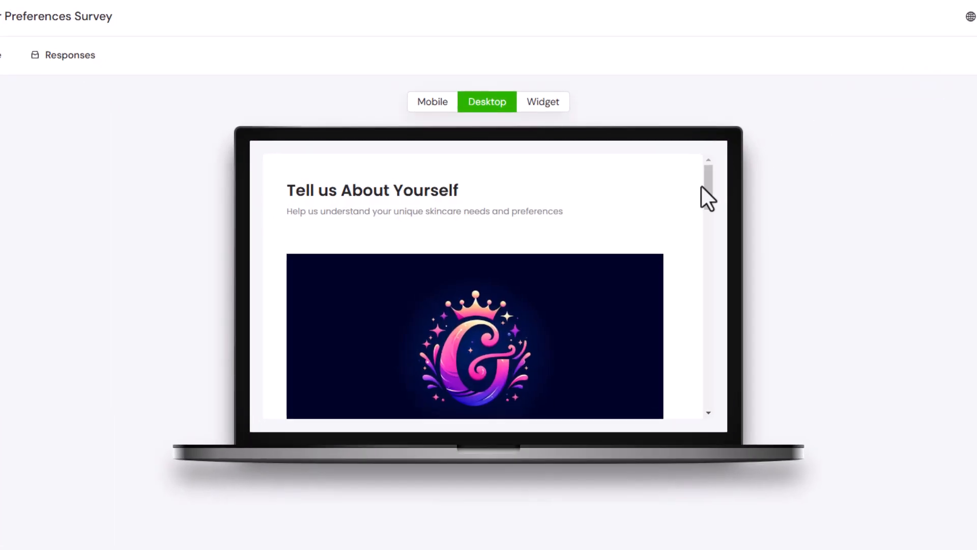
drag(705, 185, 707, 204)
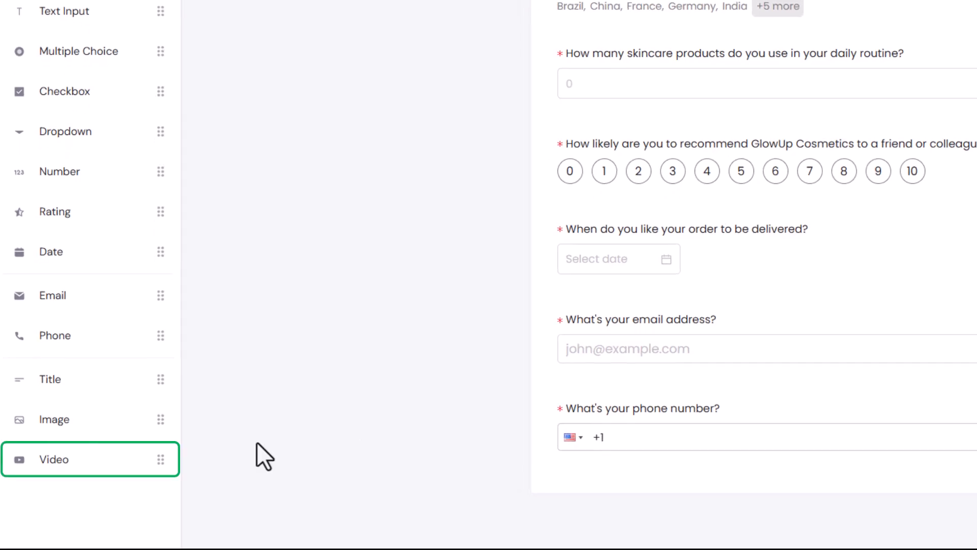
- Add a video block below the phone question and start entering its Video URL
drag(97, 453, 623, 483)
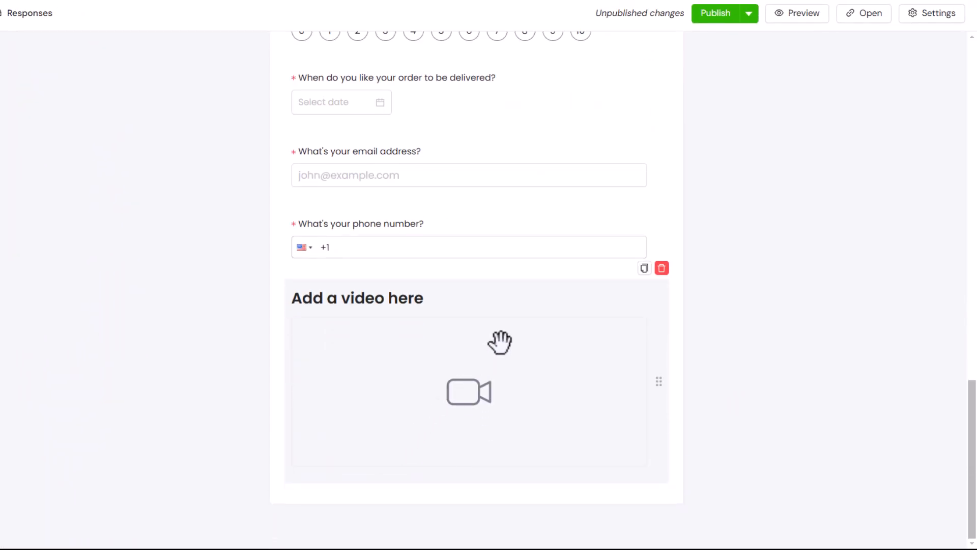
click(500, 342)
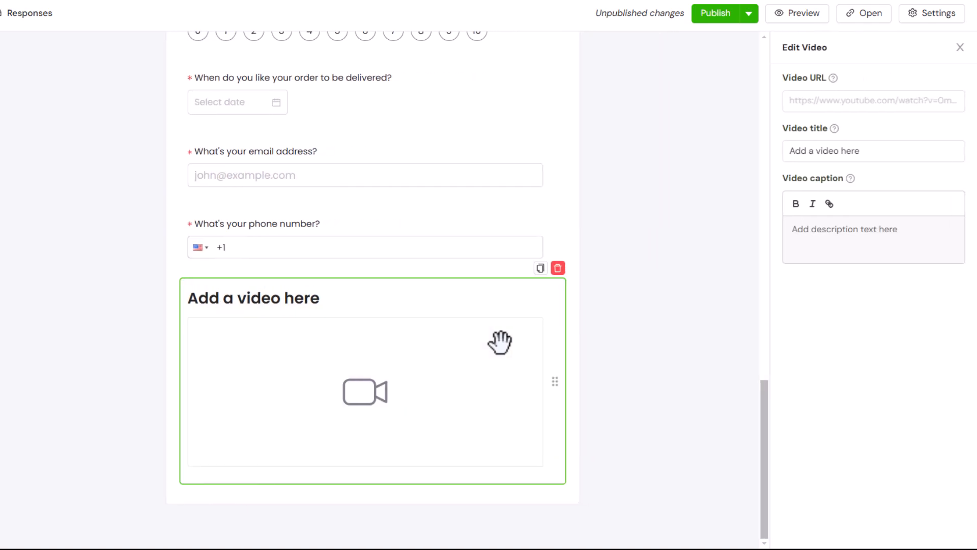
click(834, 99)
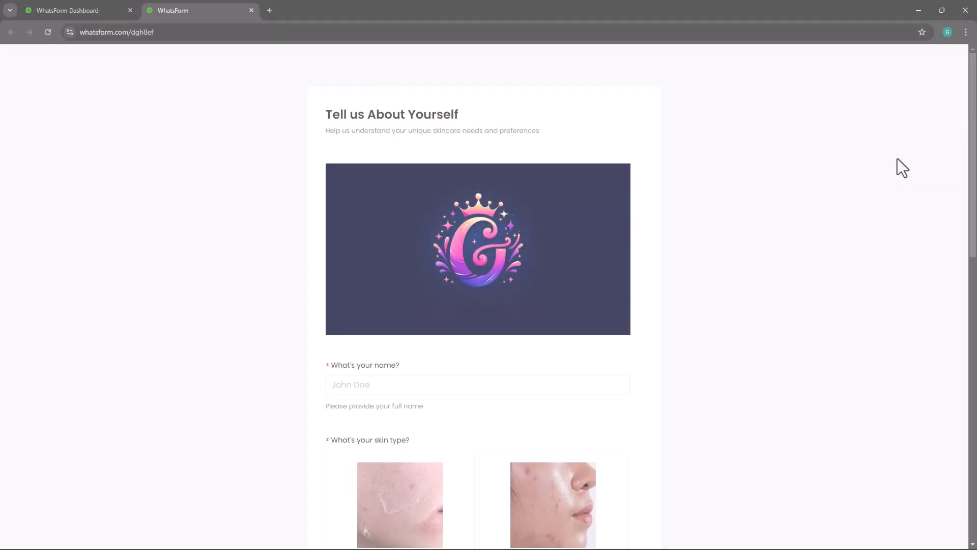
- On the live form, enter a full name, choose Oily skin, tick Wrinkles, and select Brazil as country
scroll(897, 160, down, 3)
click(580, 239)
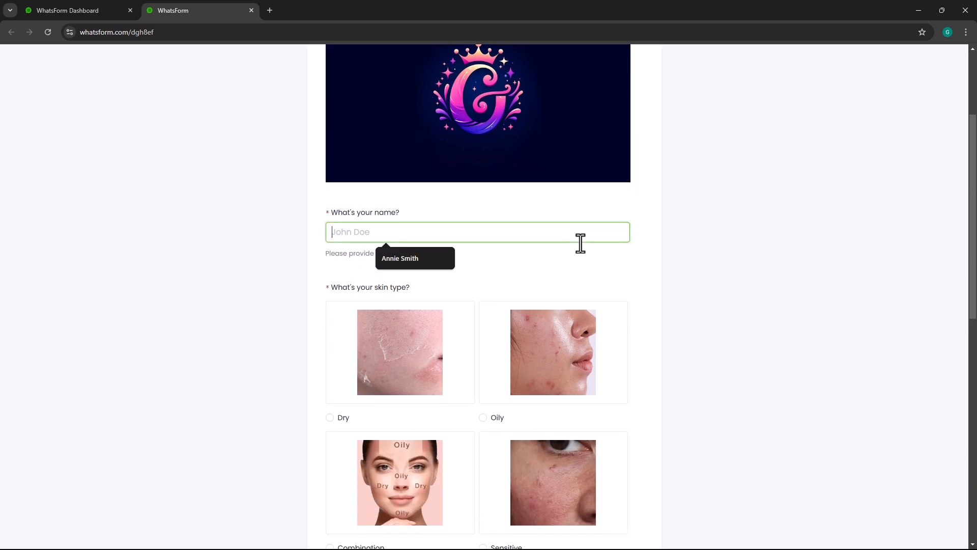
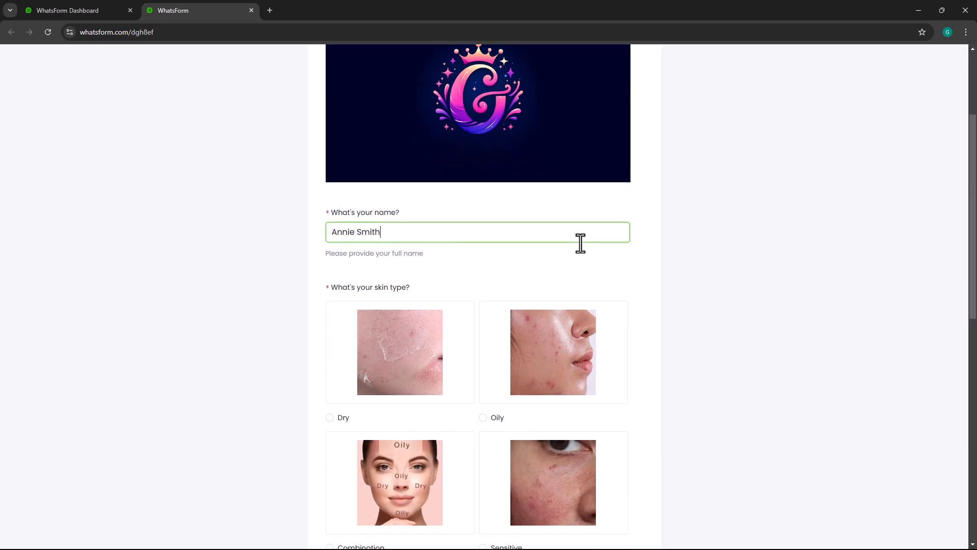
scroll(580, 243, down, 3)
click(576, 246)
scroll(576, 246, down, 3)
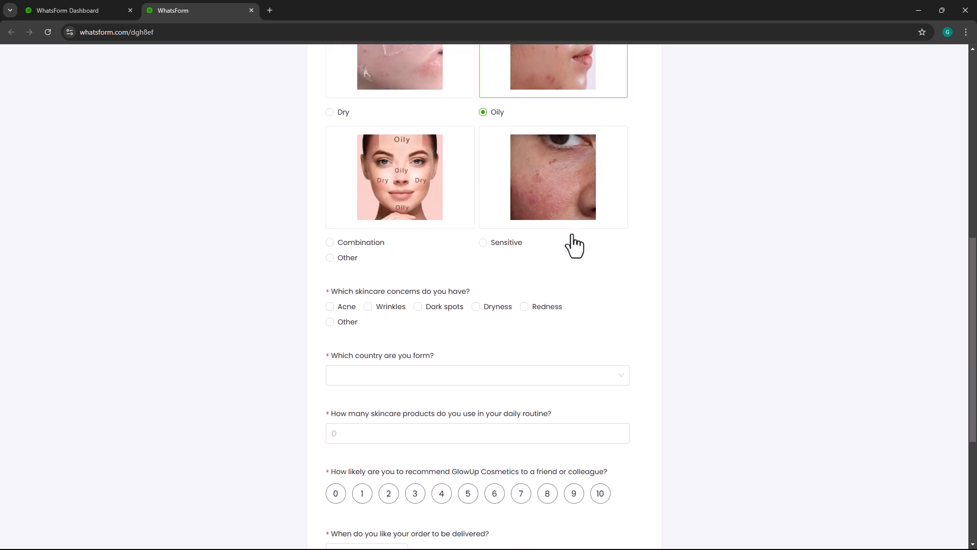
click(368, 307)
scroll(491, 318, down, 2)
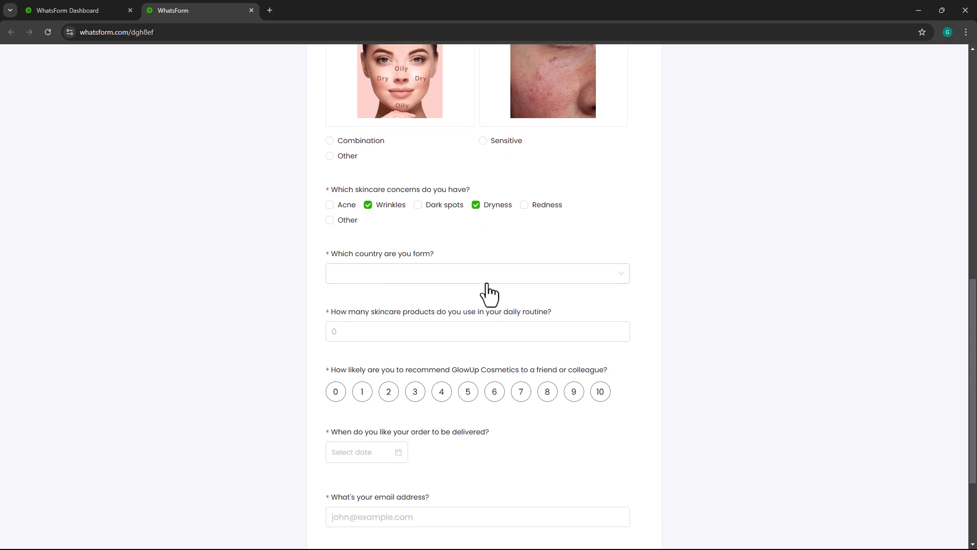
click(488, 277)
click(473, 297)
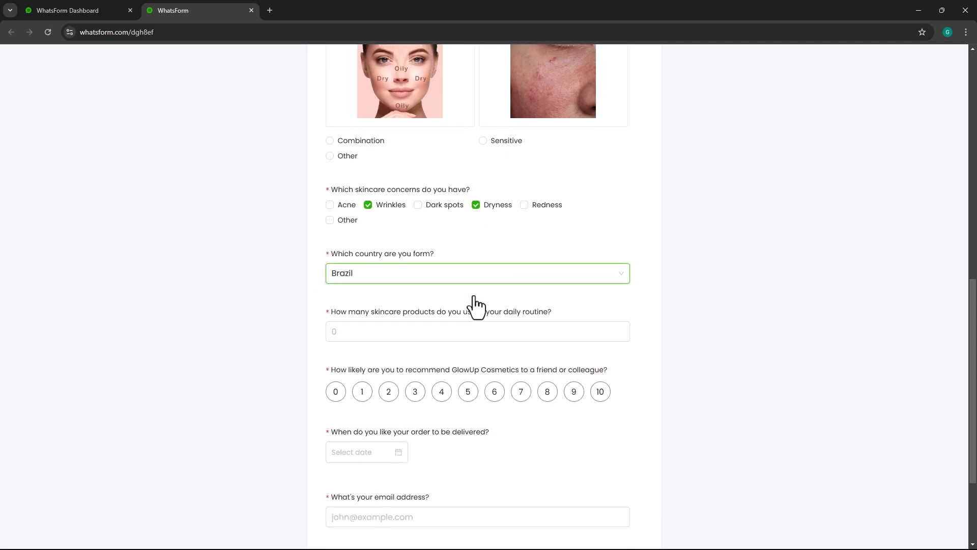